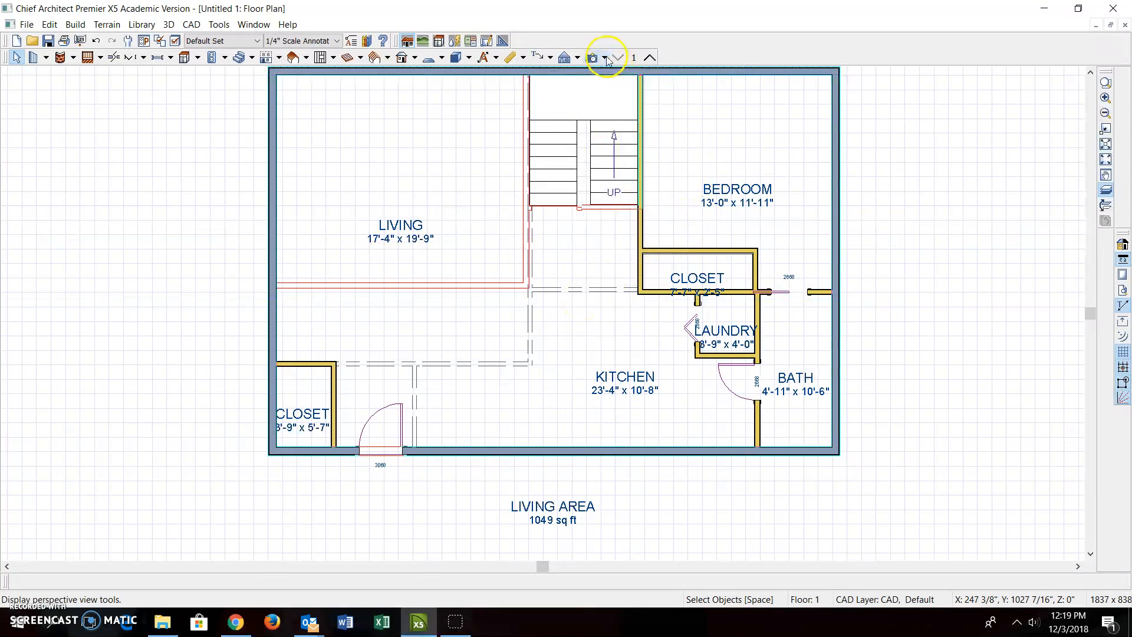
Create a perspective floor overview of the first-floor plan.
left_click(607, 58)
left_click(656, 117)
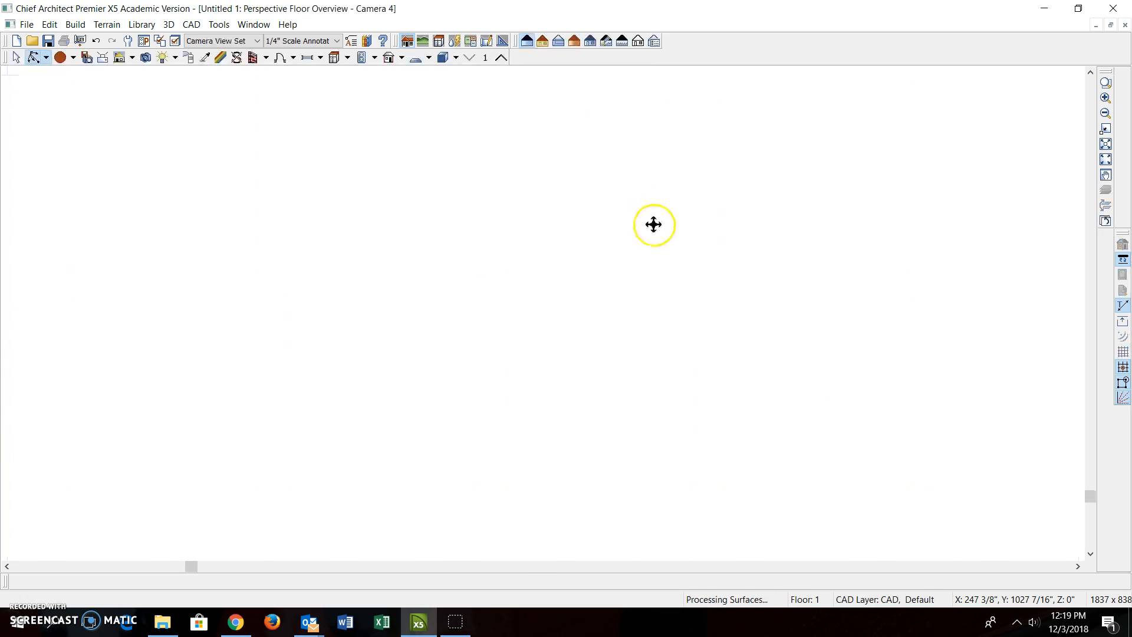
left_click_drag(506, 316, 554, 306)
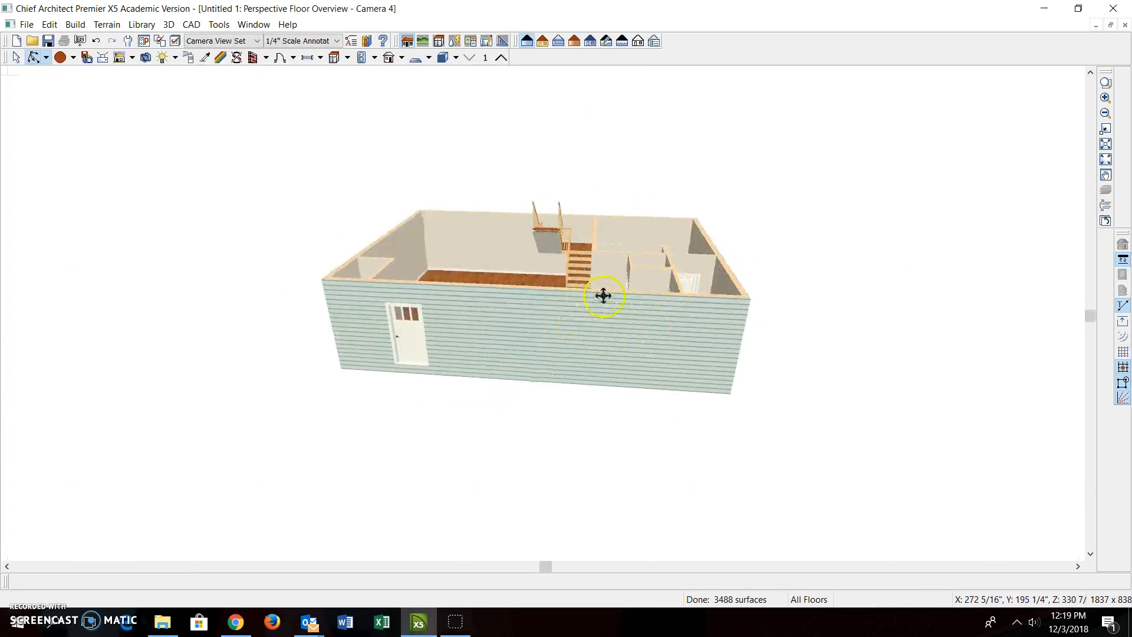
Open the material library for the Exterior Walls component in the first-floor exterior room's specification.
left_click(16, 57)
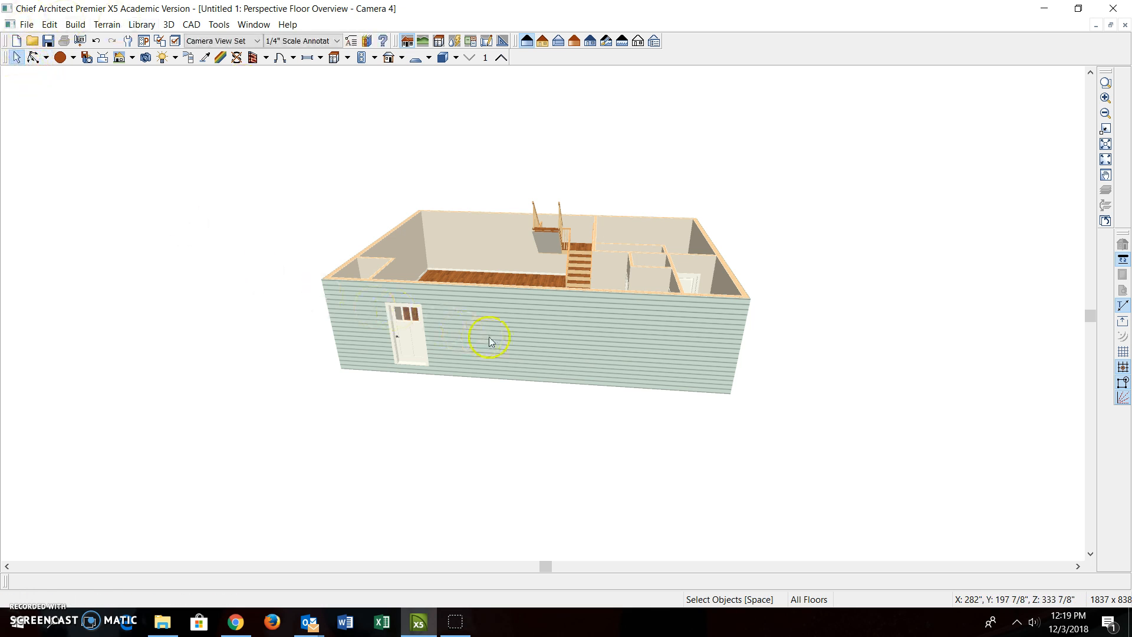
double_click(512, 331)
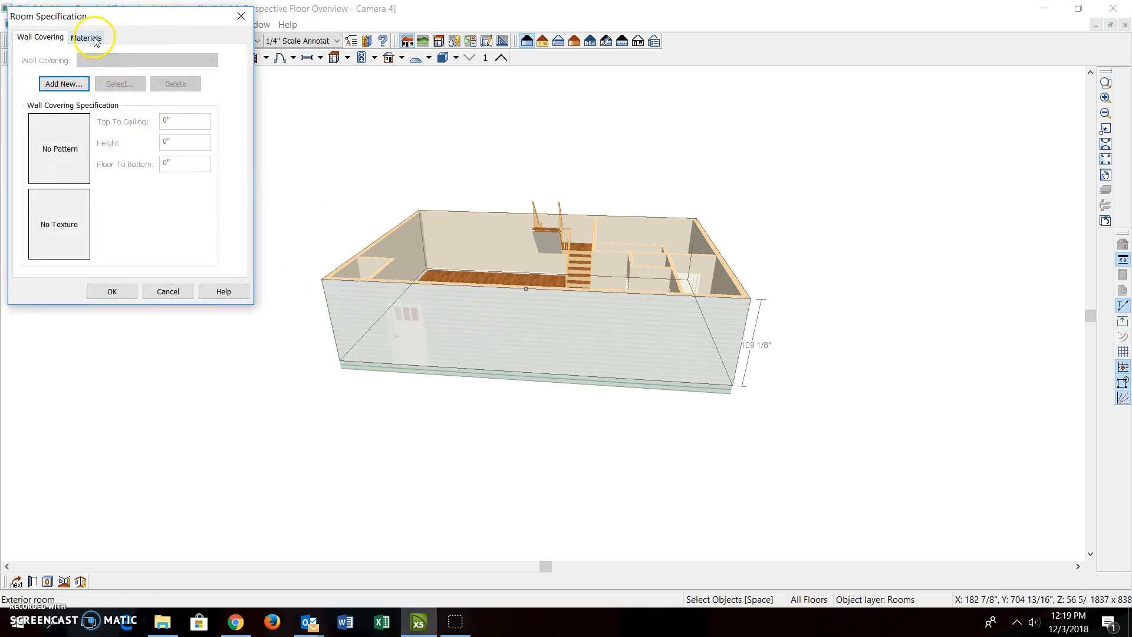
left_click(87, 38)
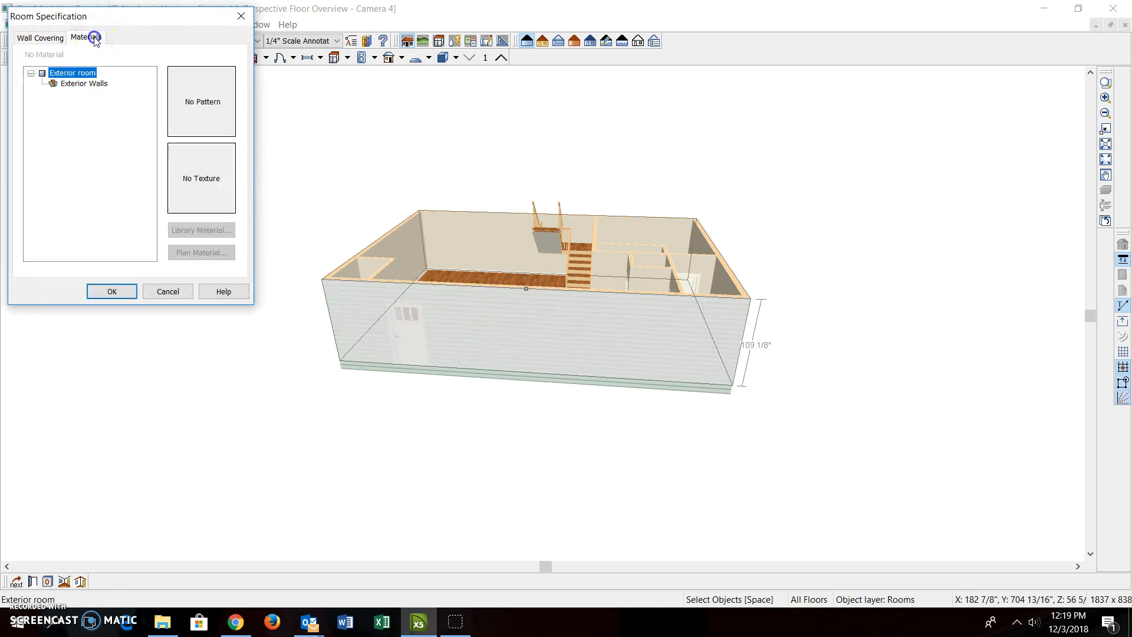
left_click(89, 84)
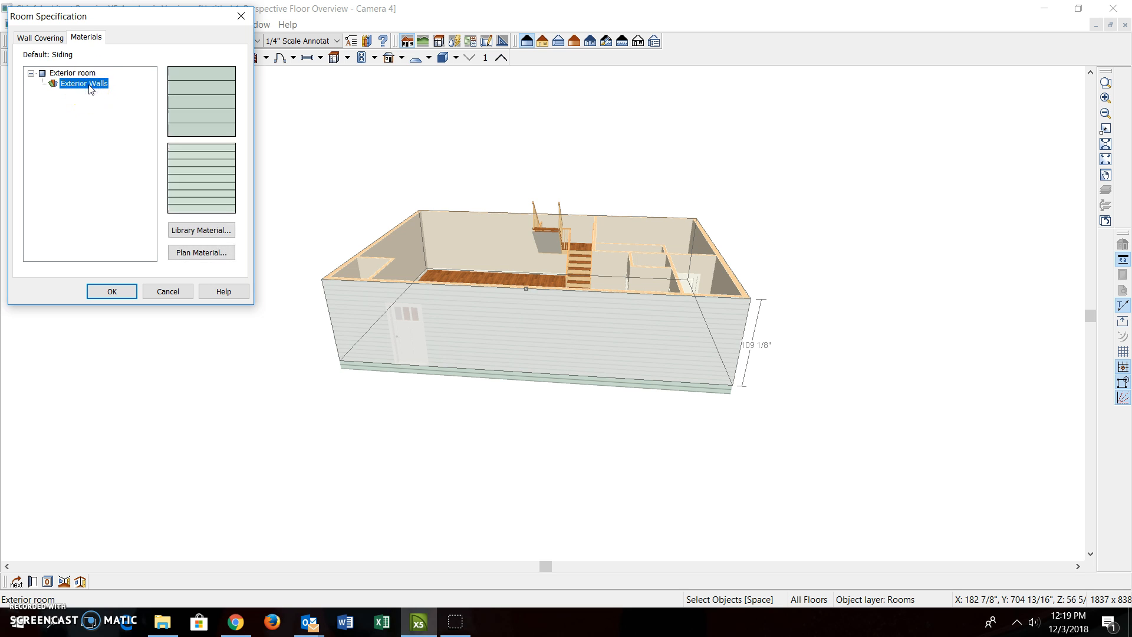
double_click(207, 111)
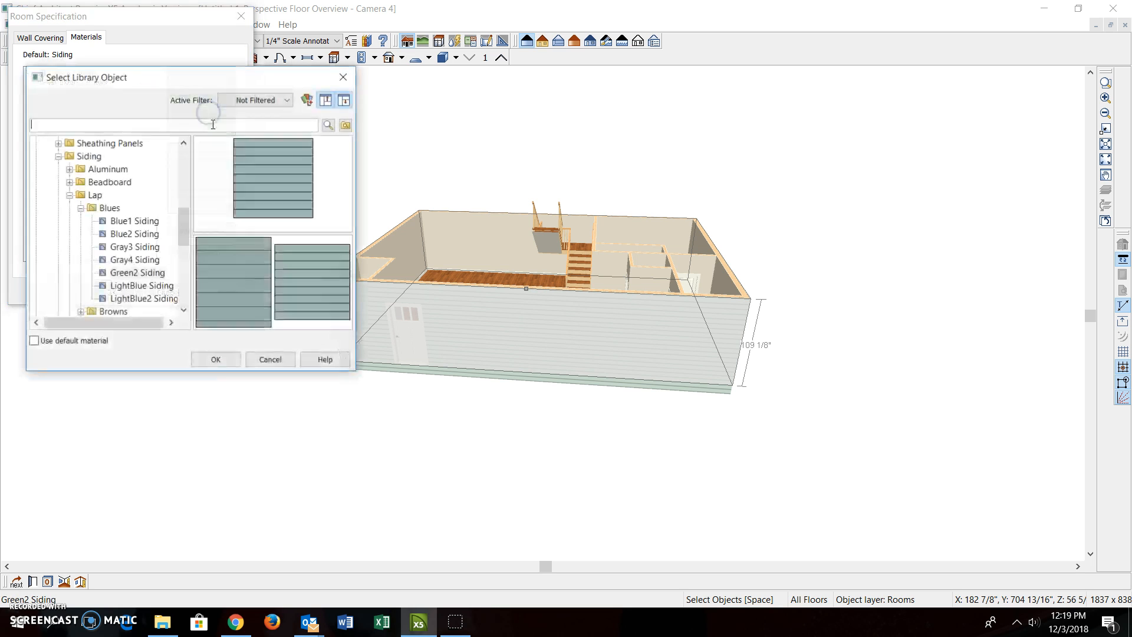
Compare the sidings in the Log folder and apply Log Siding 1 to the first-floor exterior walls.
left_click(70, 195)
left_click(70, 209)
left_click(100, 221)
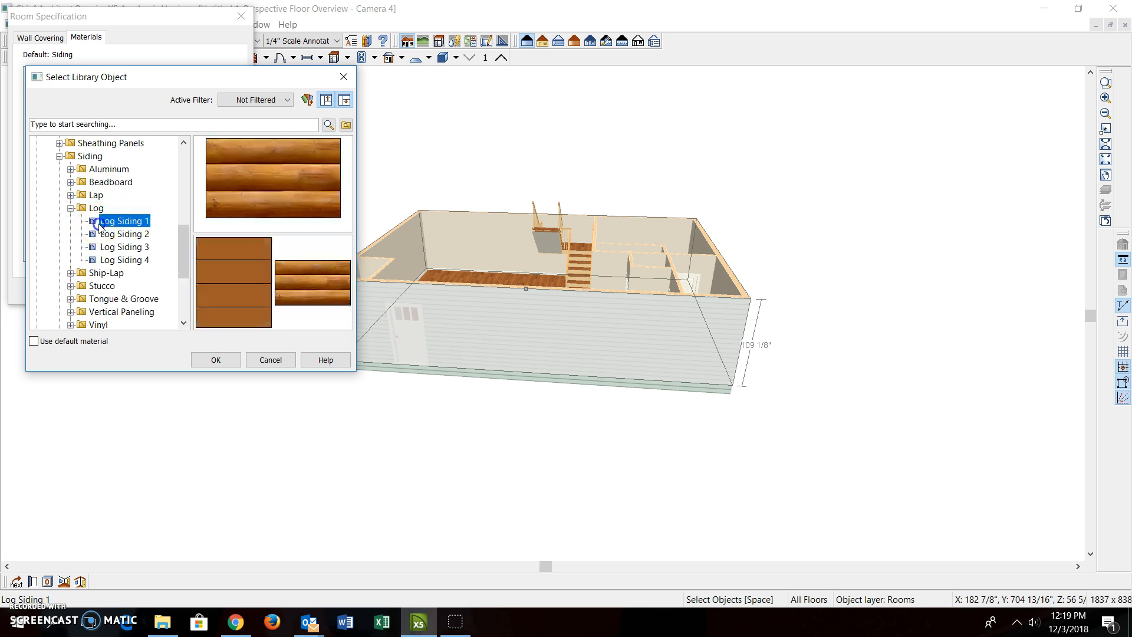
left_click(135, 247)
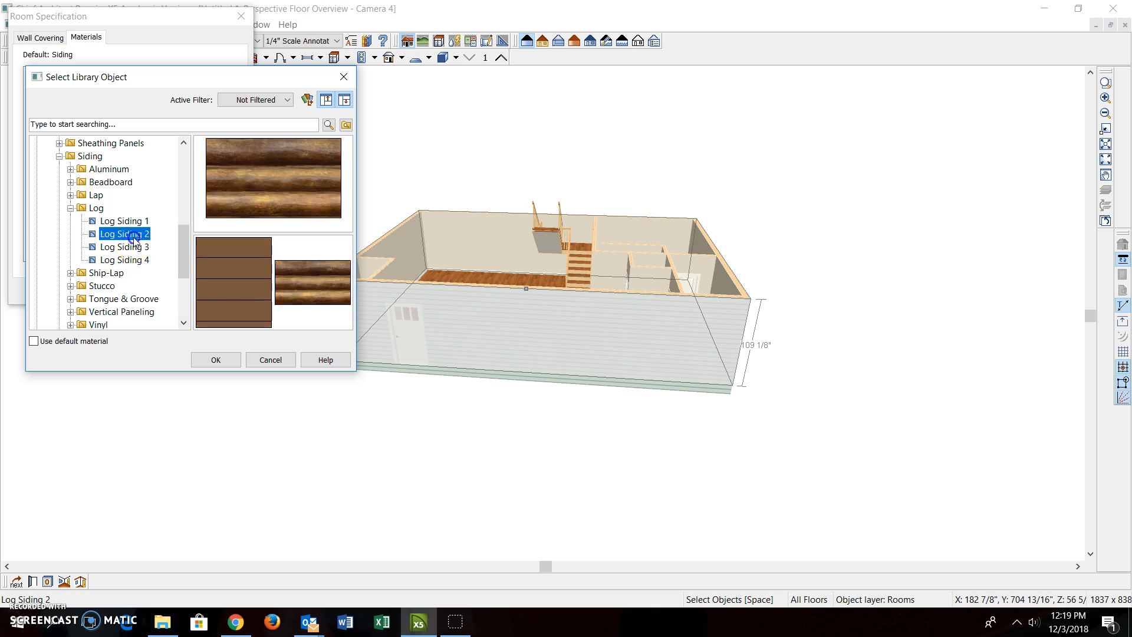
left_click(135, 260)
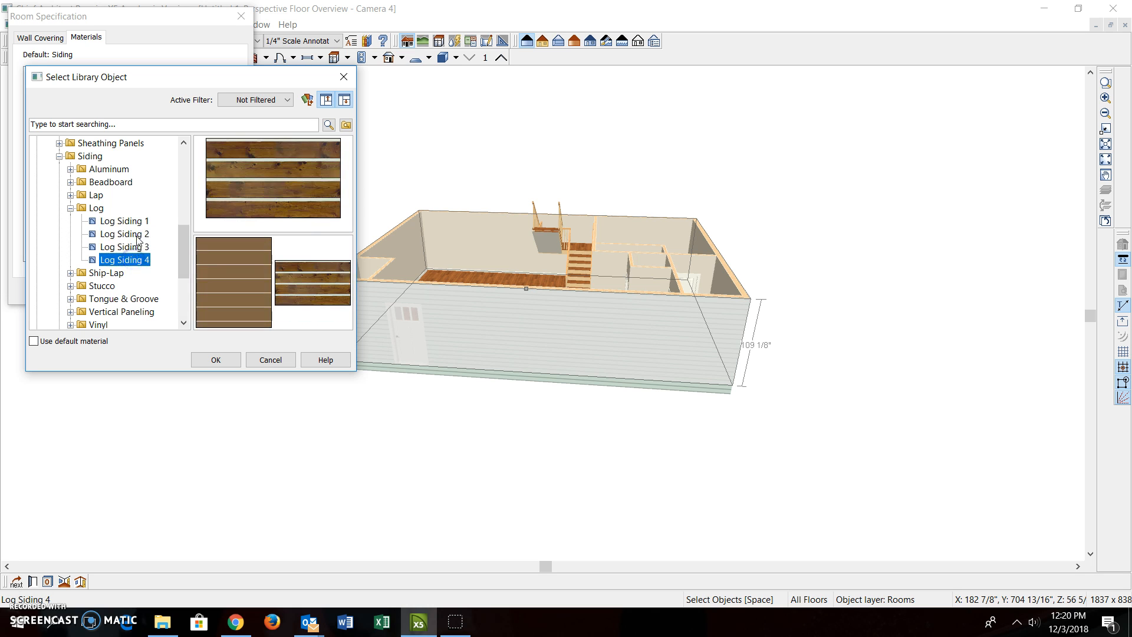
left_click(137, 236)
left_click(136, 222)
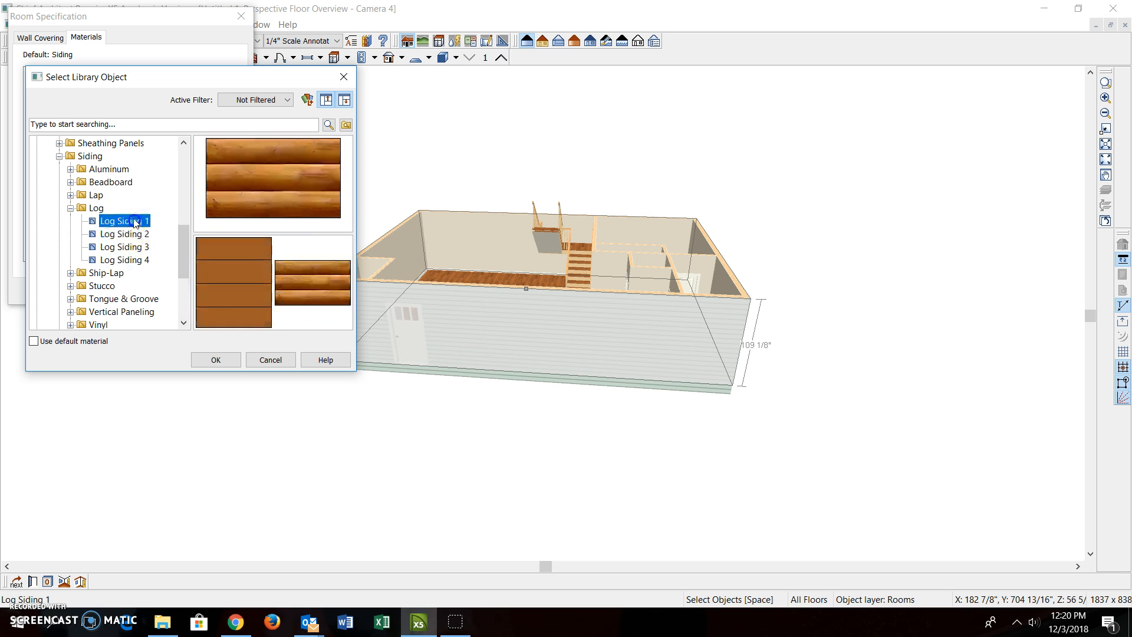
left_click(216, 360)
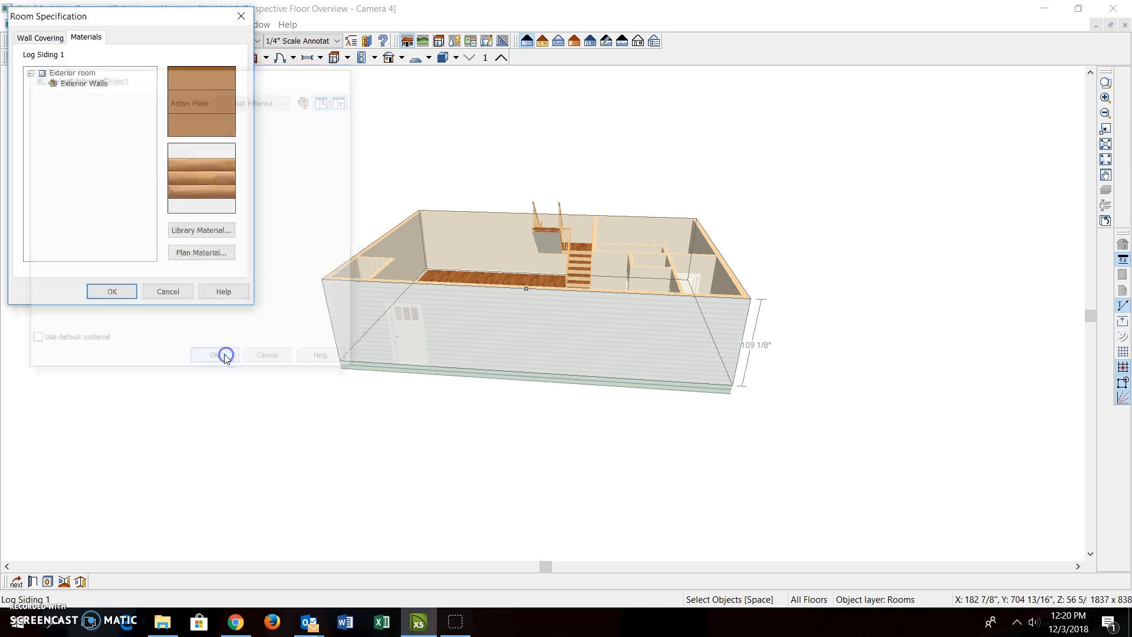
left_click(95, 292)
Sample Log Siding 1 from the exterior wall and paint it onto the living room, bedroom, stairwell and bath interior walls.
left_click(34, 57)
left_click_drag(177, 206, 301, 267)
left_click_drag(645, 302, 618, 353)
left_click(204, 57)
left_click(507, 371)
left_click(498, 232)
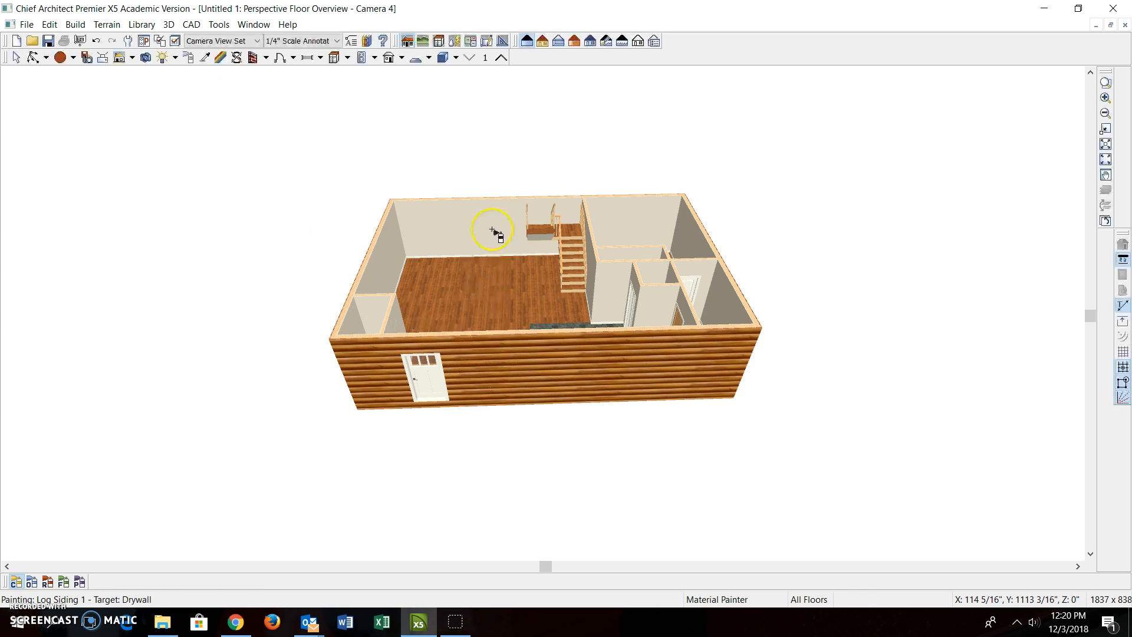
left_click(638, 216)
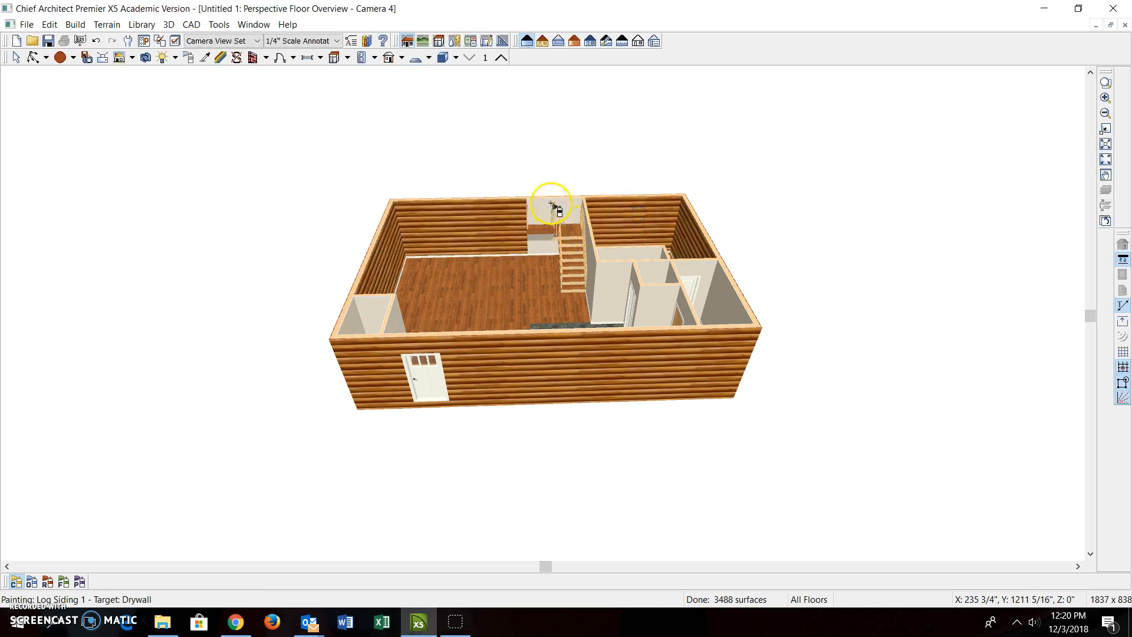
left_click(552, 205)
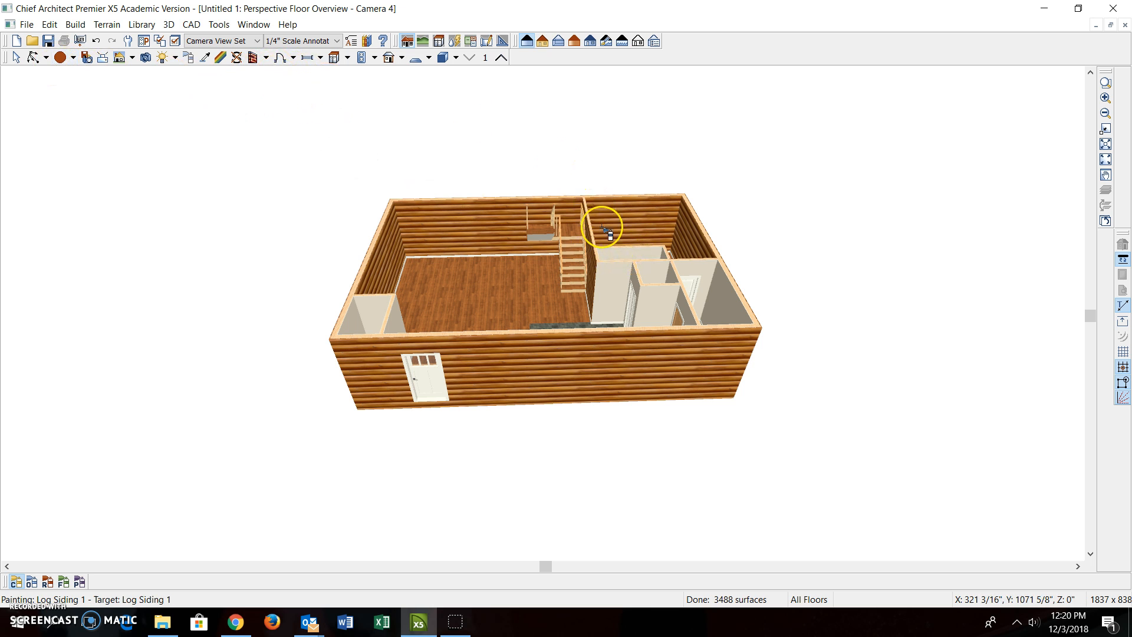
left_click(727, 302)
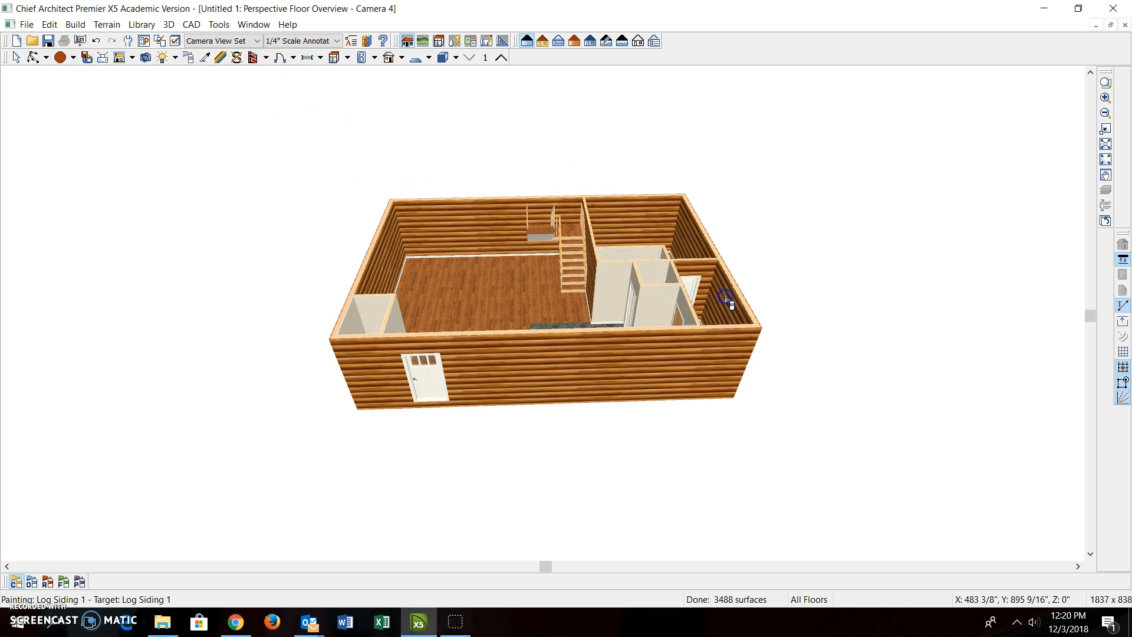
Undo the wall material changes, then redo only as far as restoring Log Siding 1 on the exterior walls.
left_click(34, 57)
left_click_drag(430, 284, 561, 281)
left_click(96, 42)
left_click(97, 42)
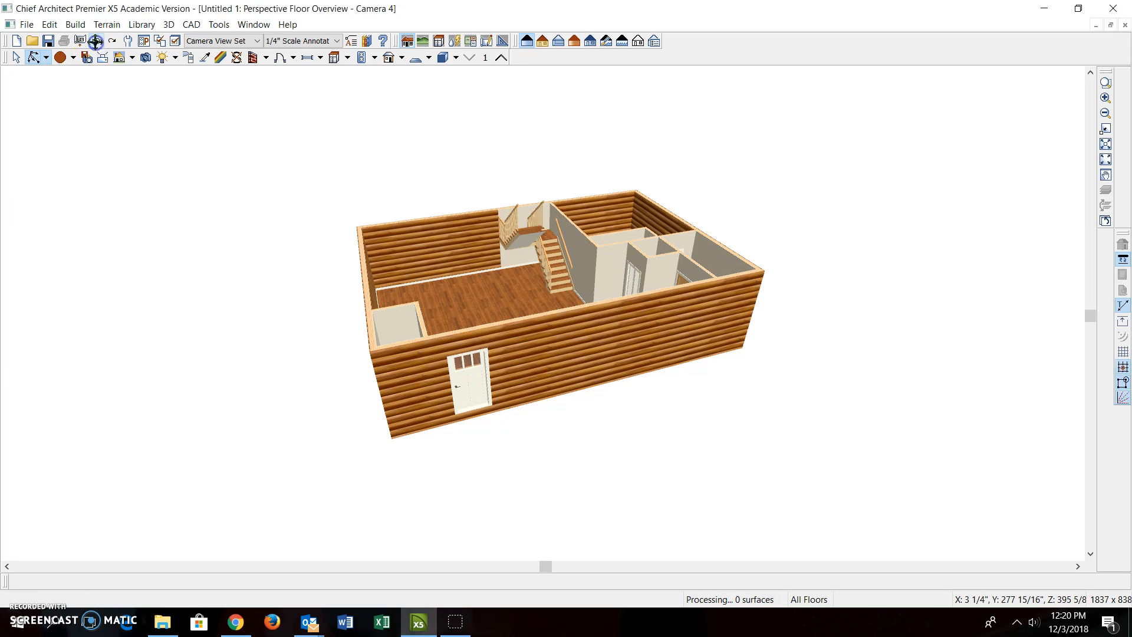
left_click(96, 42)
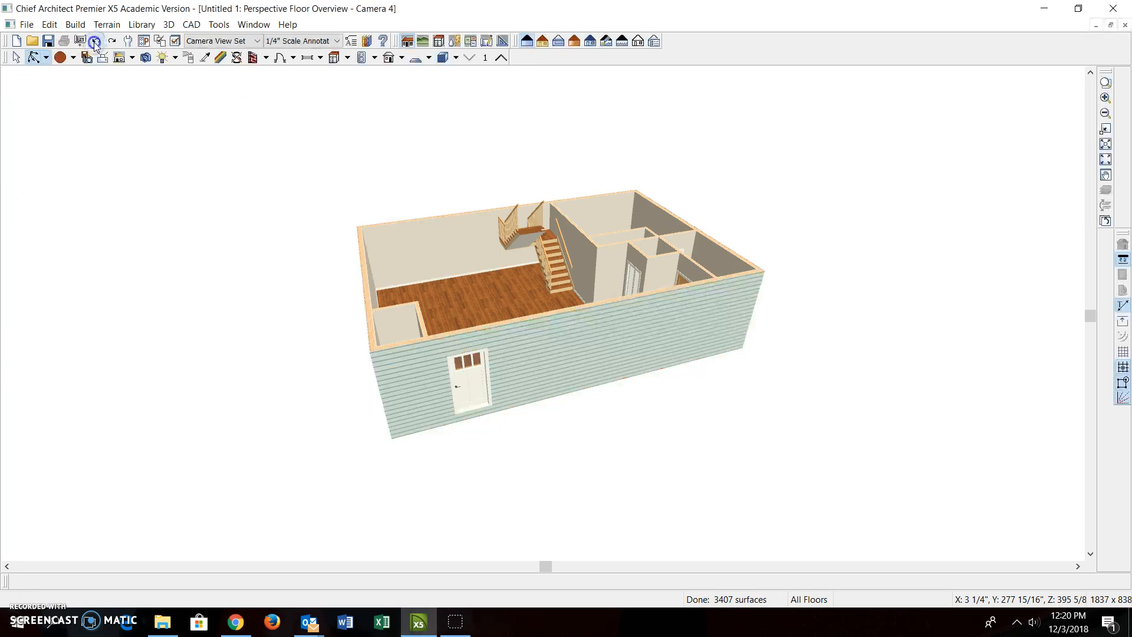
left_click(113, 41)
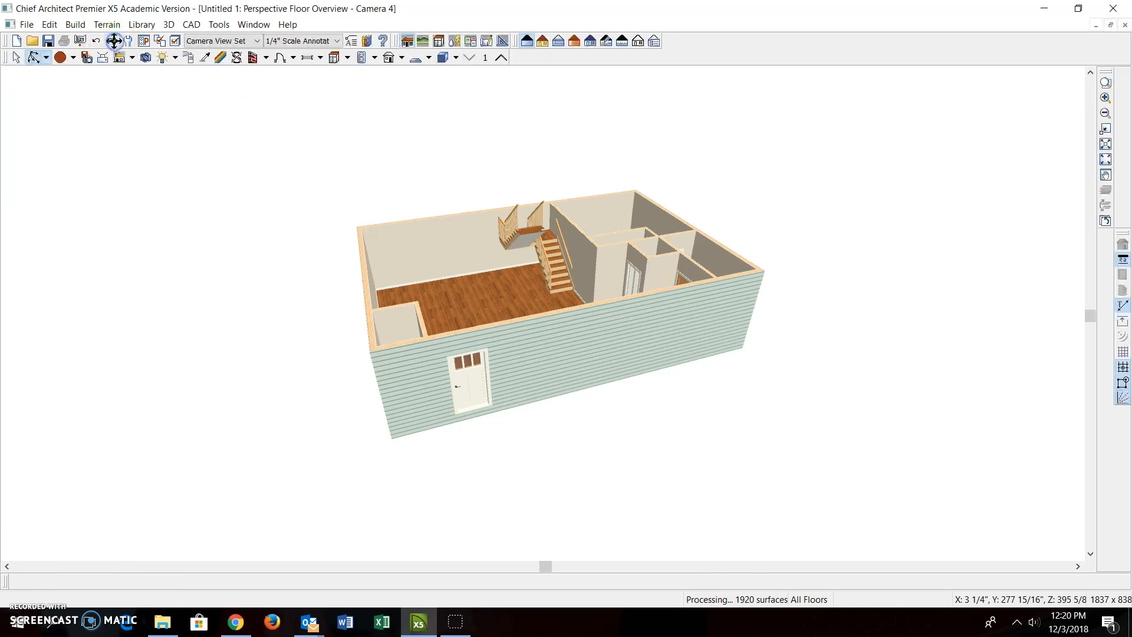
left_click(113, 43)
Display the second floor in the overview and paint its front exterior wall with Log Siding 1.
left_click_drag(463, 310, 507, 340)
left_click(502, 57)
left_click(16, 57)
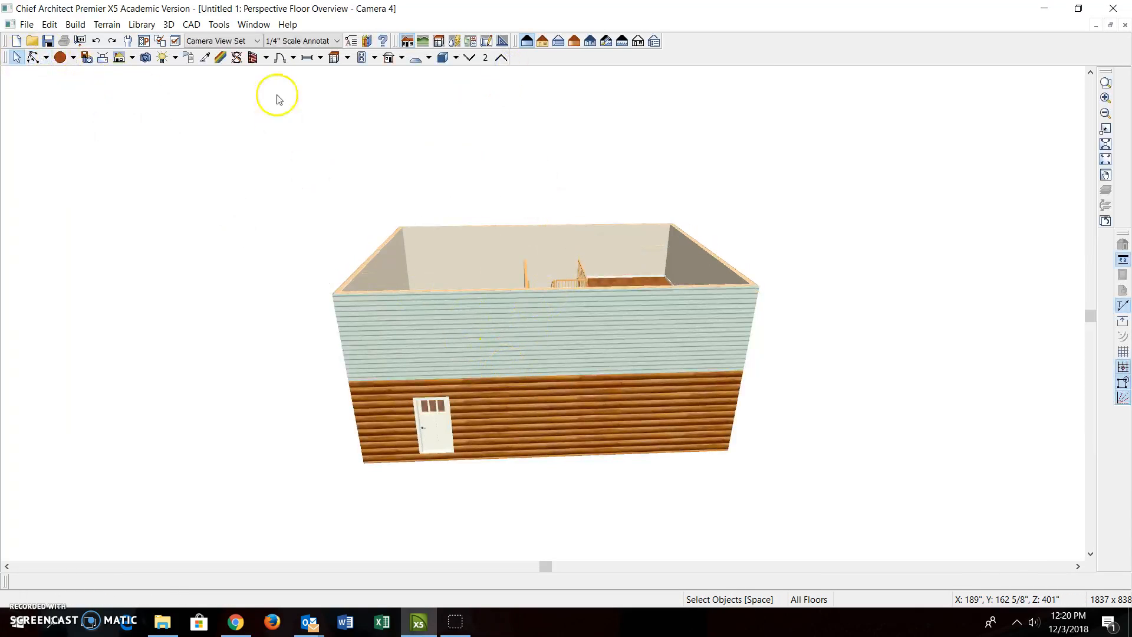
left_click(205, 57)
left_click(505, 336)
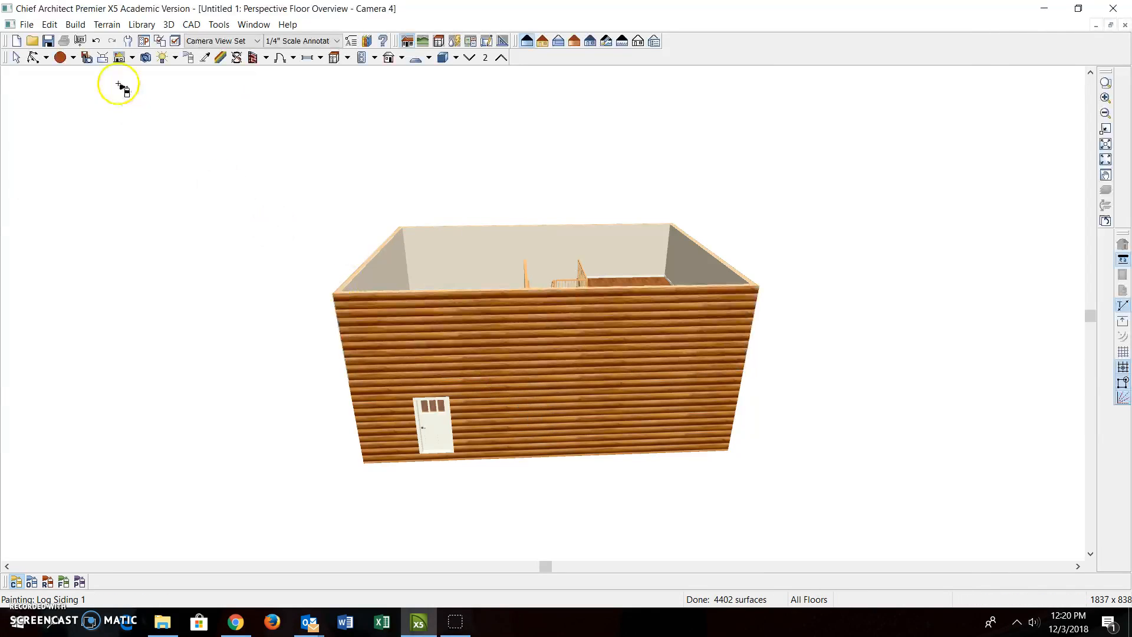
Set the Exterior Walls material of the second-floor exterior room to Log Siding 1 from the siding library.
left_click(34, 57)
left_click_drag(281, 275, 531, 290)
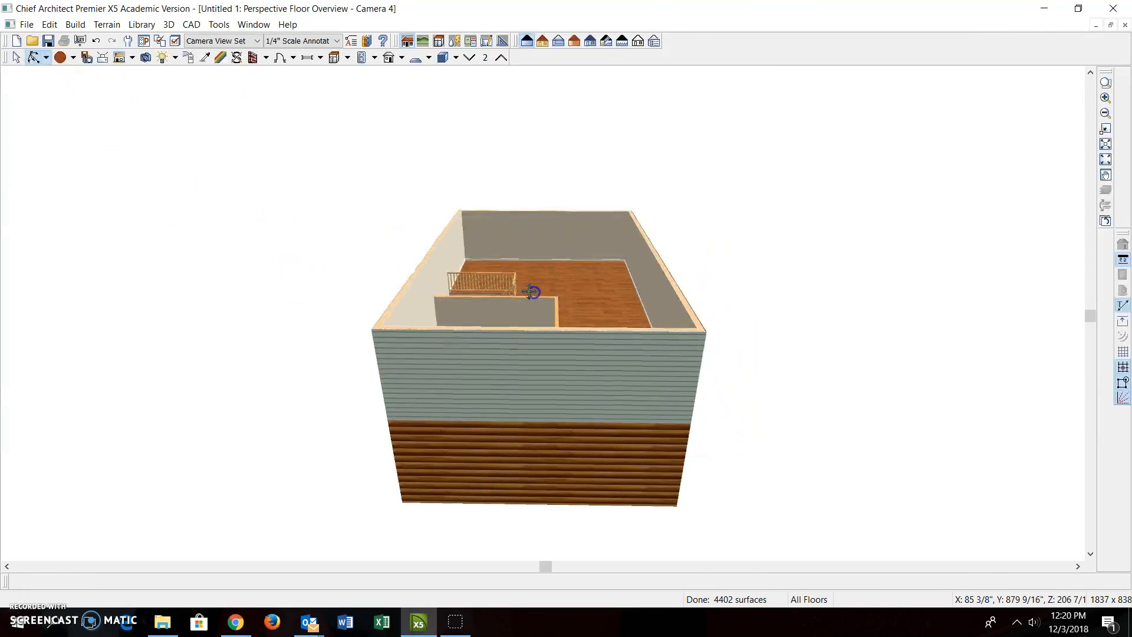
left_click(18, 57)
double_click(523, 440)
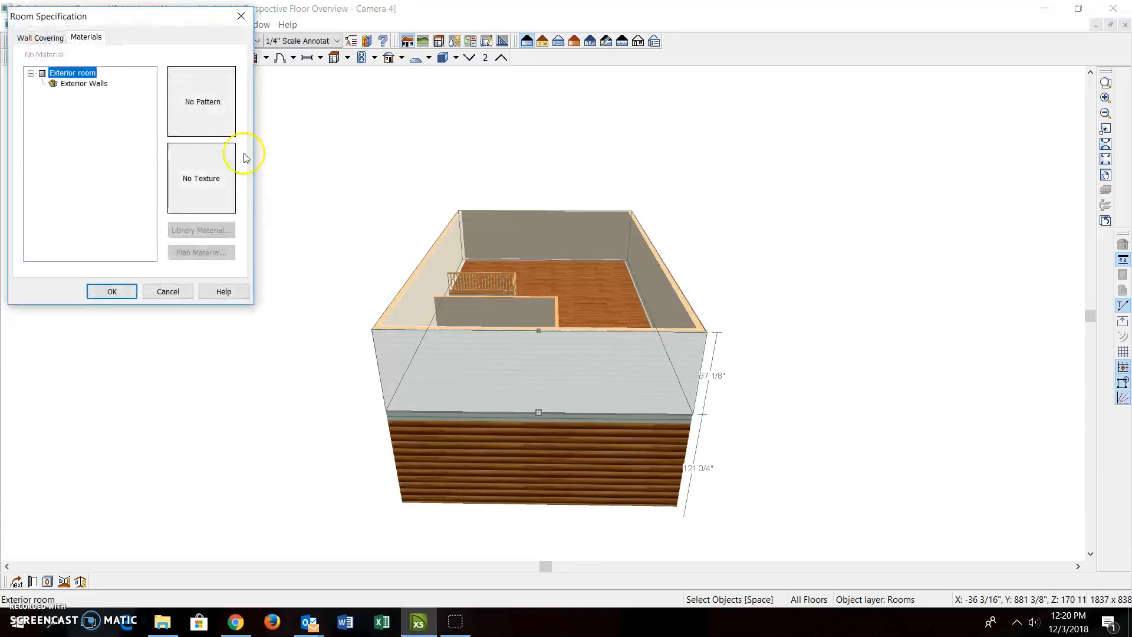
left_click(103, 83)
left_click(195, 94)
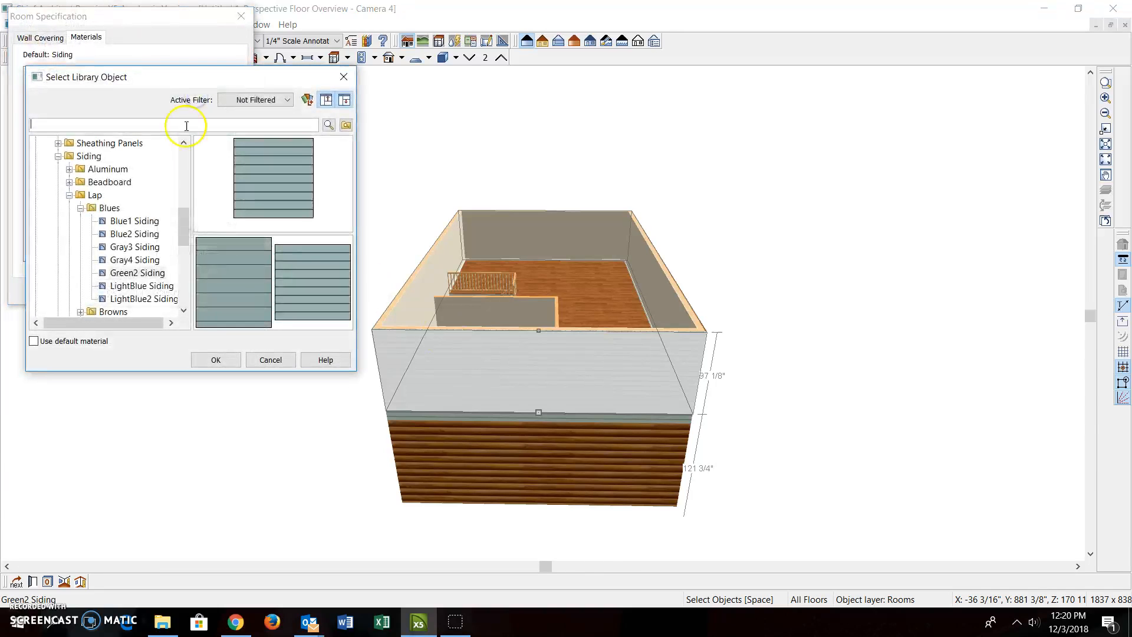
left_click(81, 209)
left_click(70, 196)
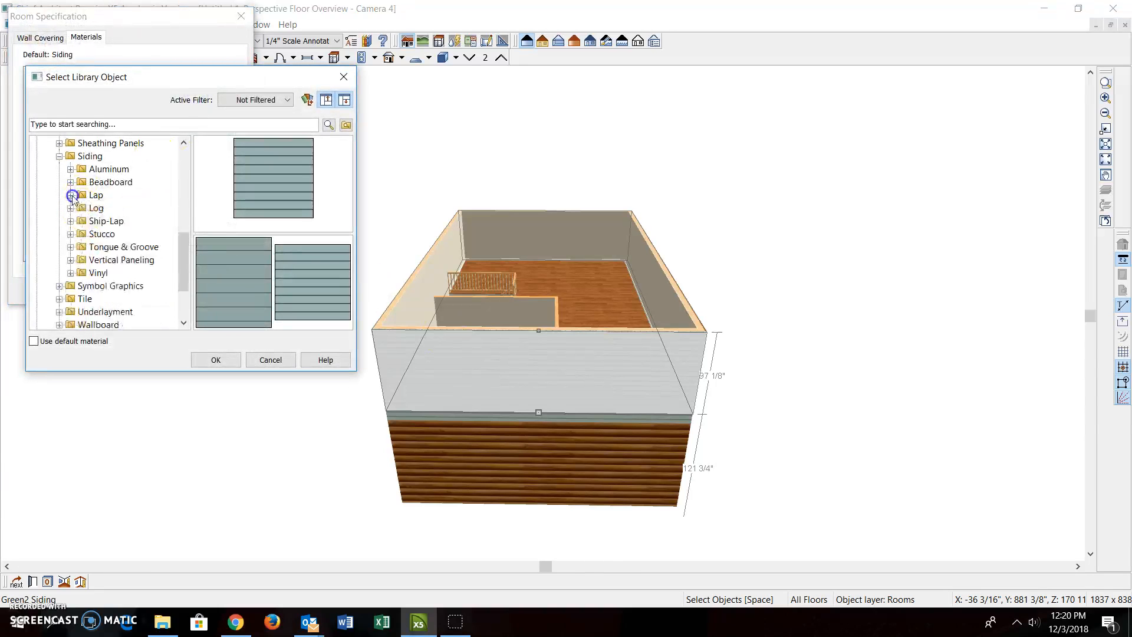
left_click(70, 209)
left_click(123, 221)
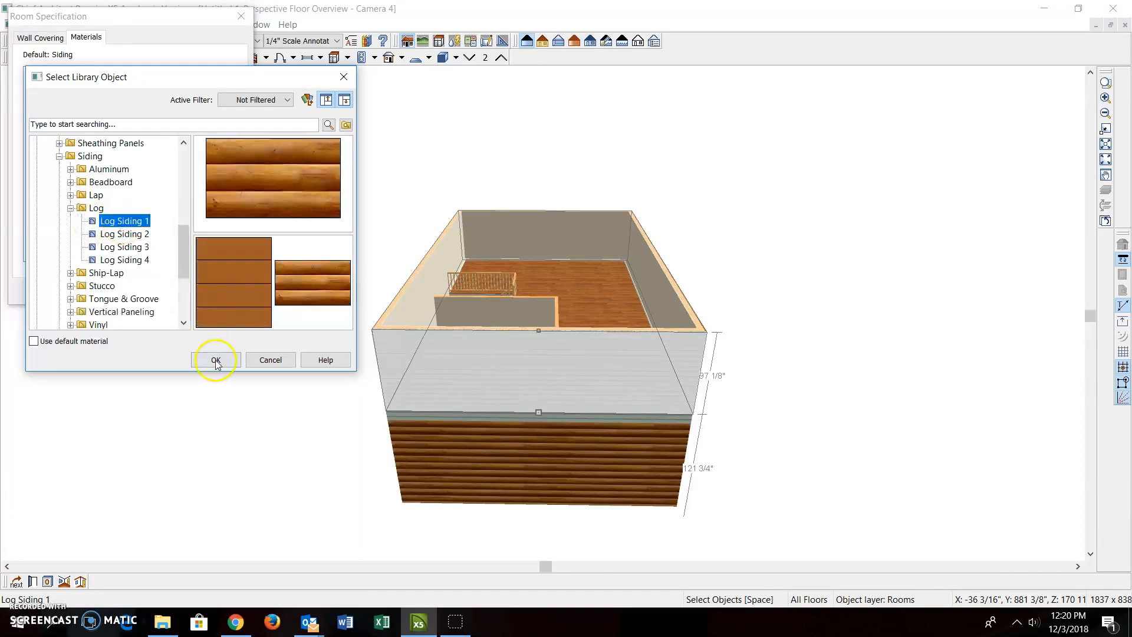
left_click(216, 360)
left_click(115, 288)
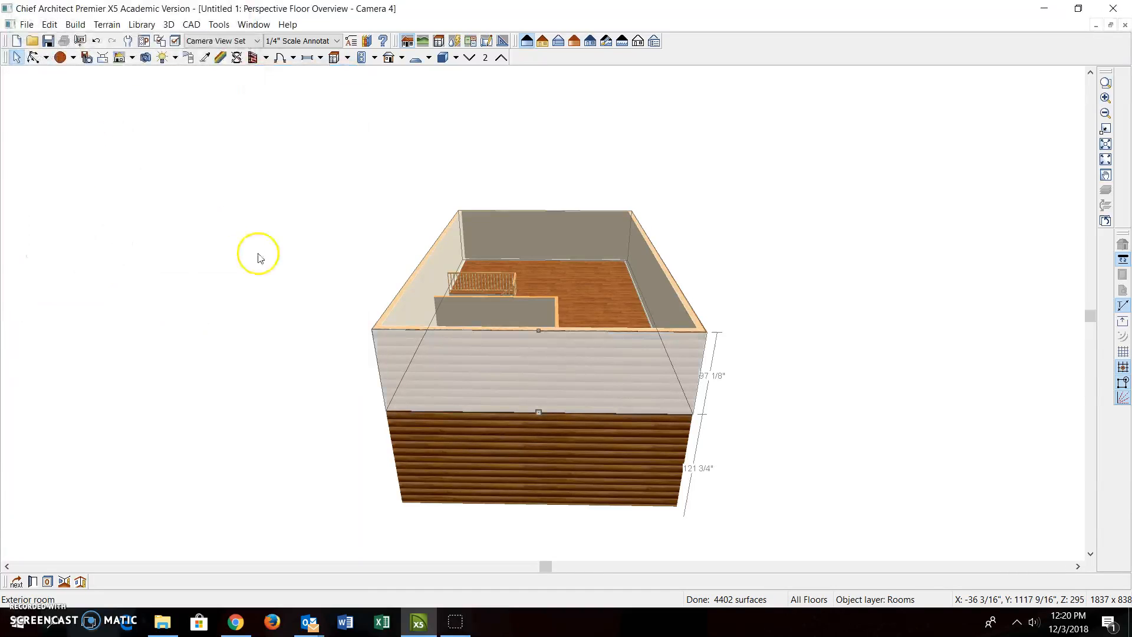
Build the roof with Build Roof Planes and Auto Rebuild Roofs enabled, and display the attic level in the overview.
left_click(33, 58)
left_click_drag(781, 378, 590, 401)
left_click(76, 25)
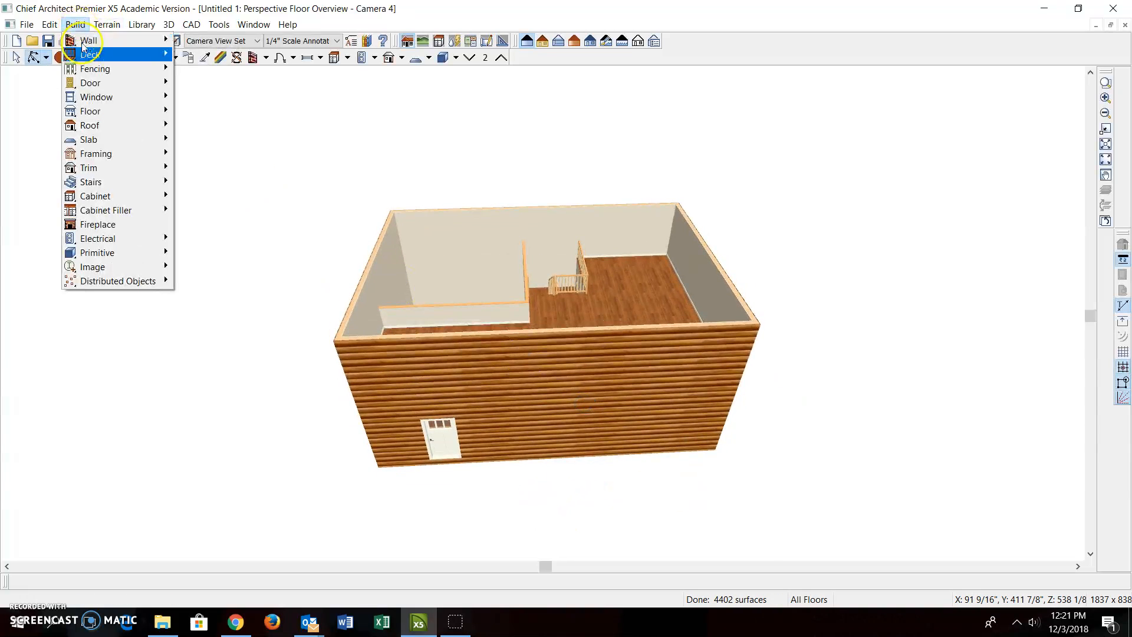
mouse_move(159, 131)
left_click(223, 125)
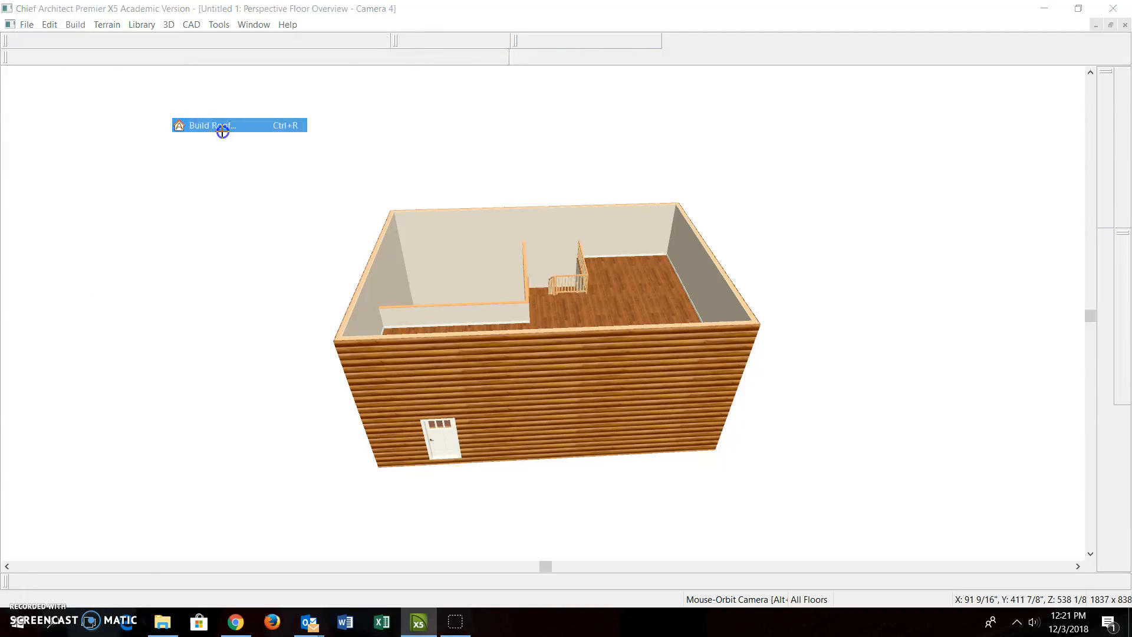
left_click(43, 86)
left_click(39, 103)
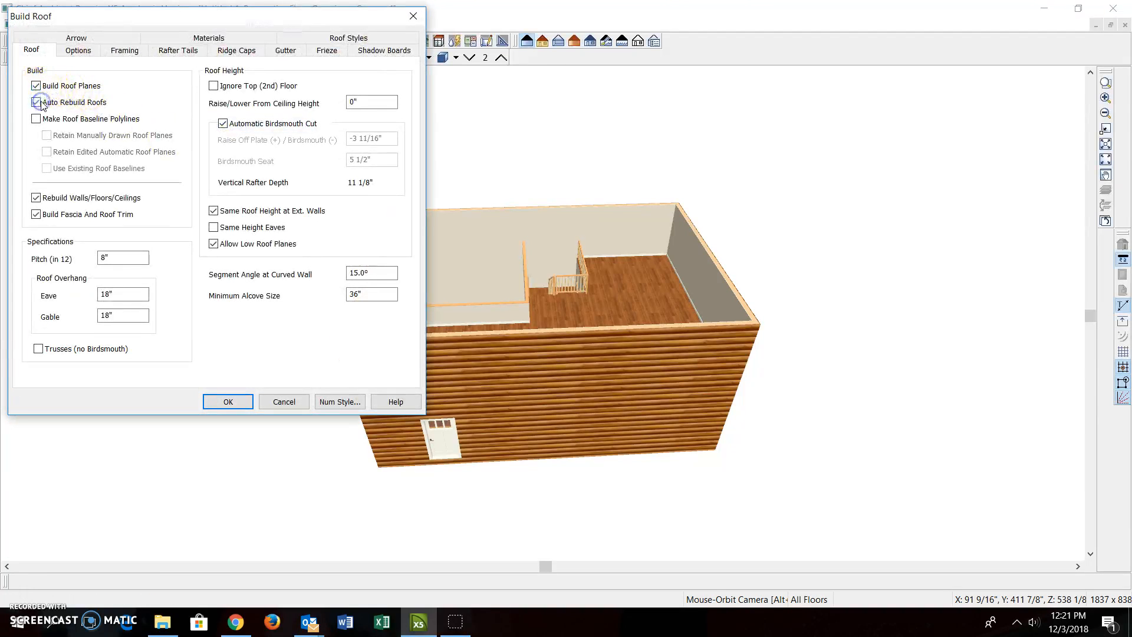
left_click(251, 407)
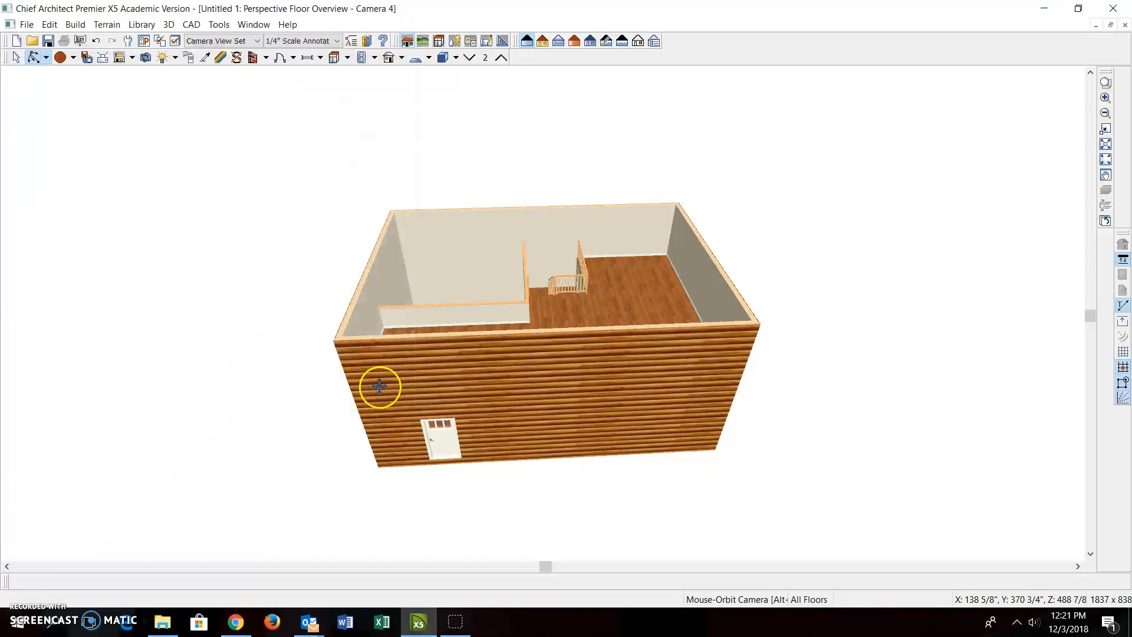
left_click(501, 57)
left_click_drag(553, 428, 543, 364)
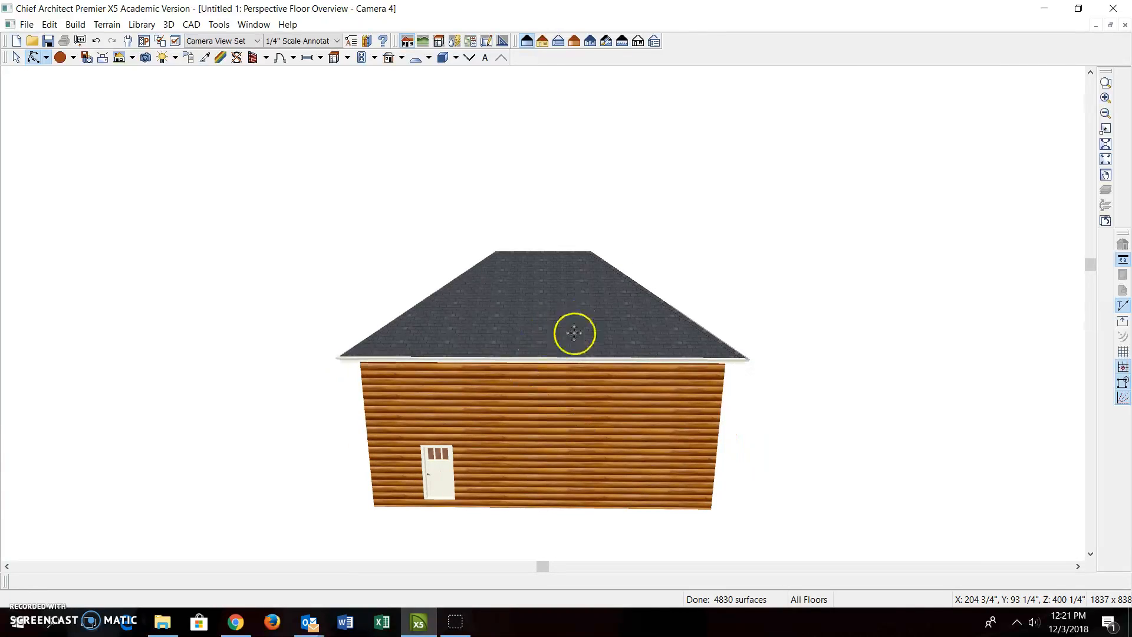
Review the wall covering settings in the second-floor exterior room's specification and close it without changes.
left_click(16, 58)
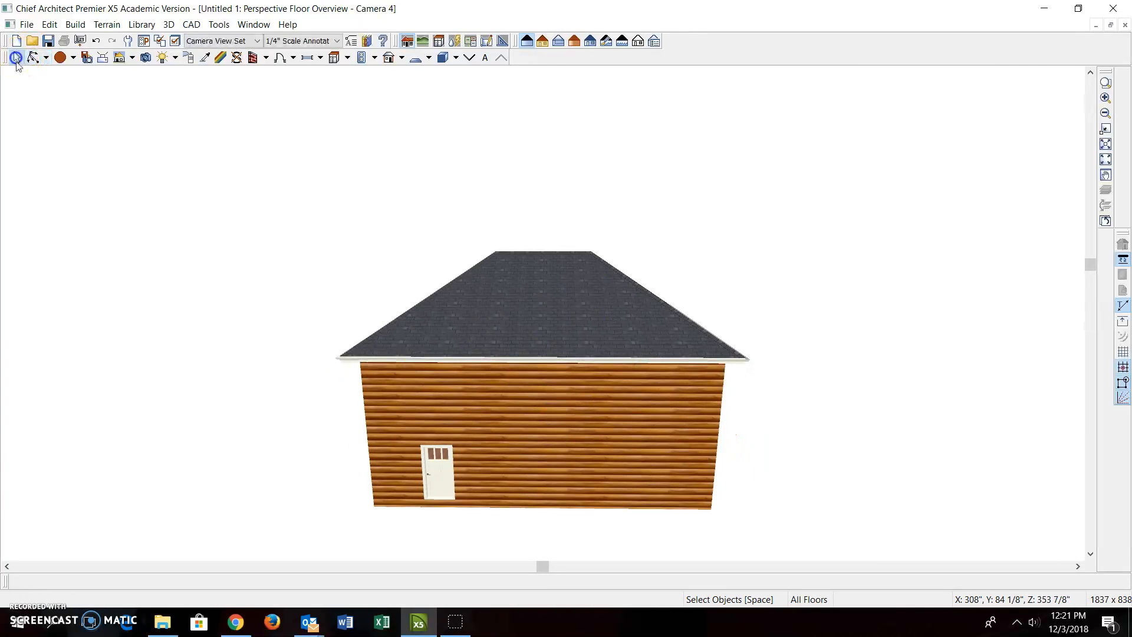
double_click(550, 417)
left_click(61, 38)
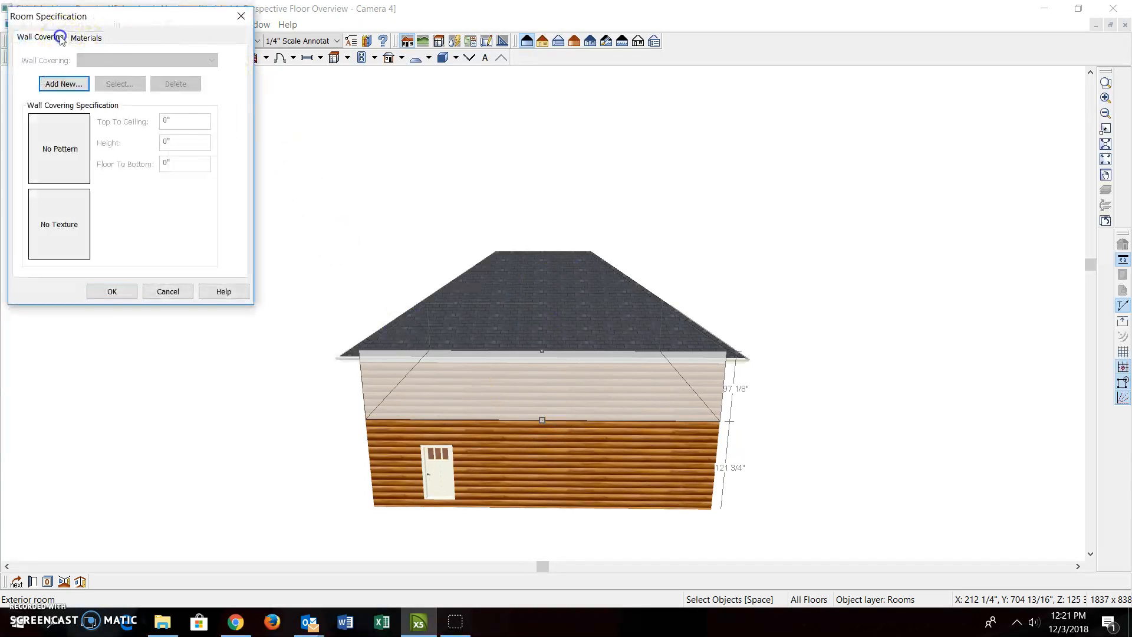
left_click(242, 17)
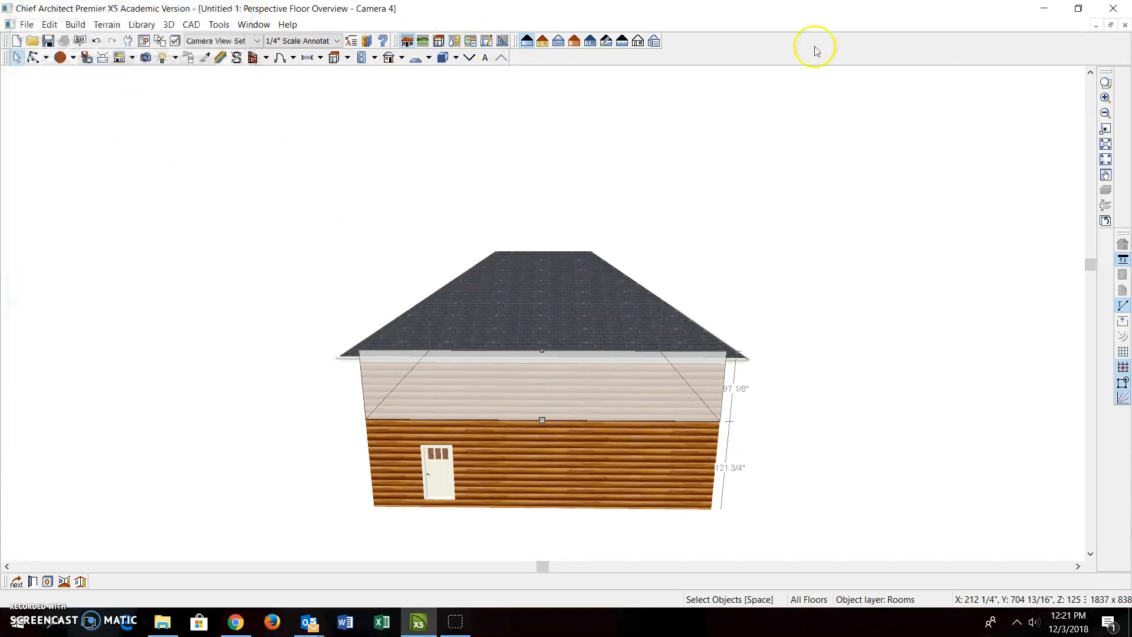
Return to the floor plan and set the first-floor front exterior wall as a Full Gable Wall.
left_click(1125, 25)
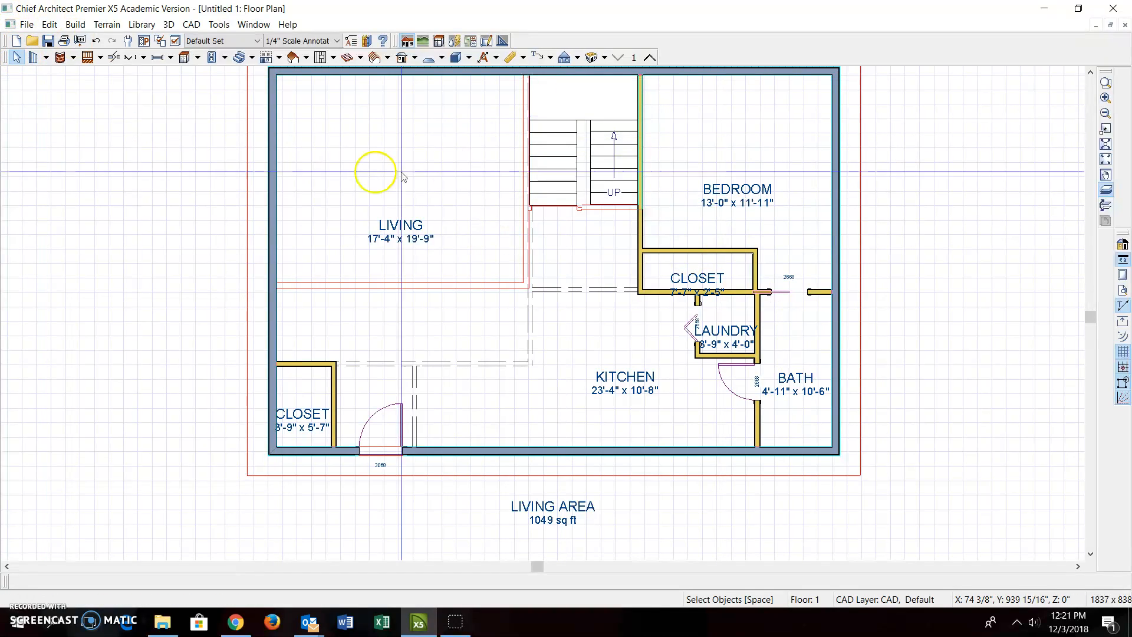
left_click(563, 451)
double_click(563, 451)
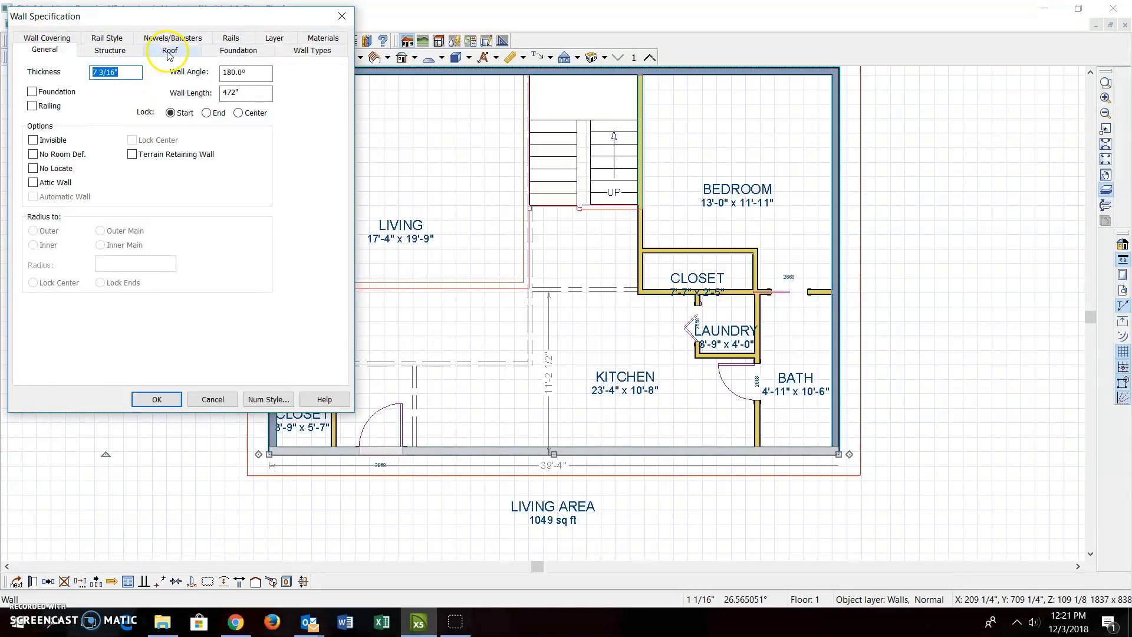
left_click(170, 52)
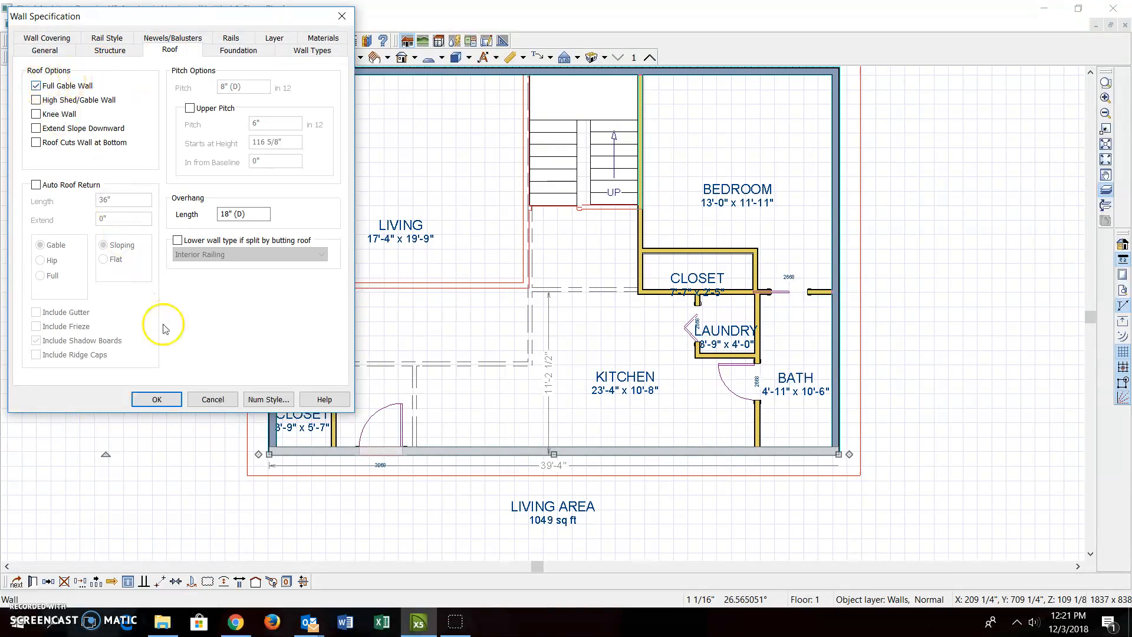
left_click(156, 399)
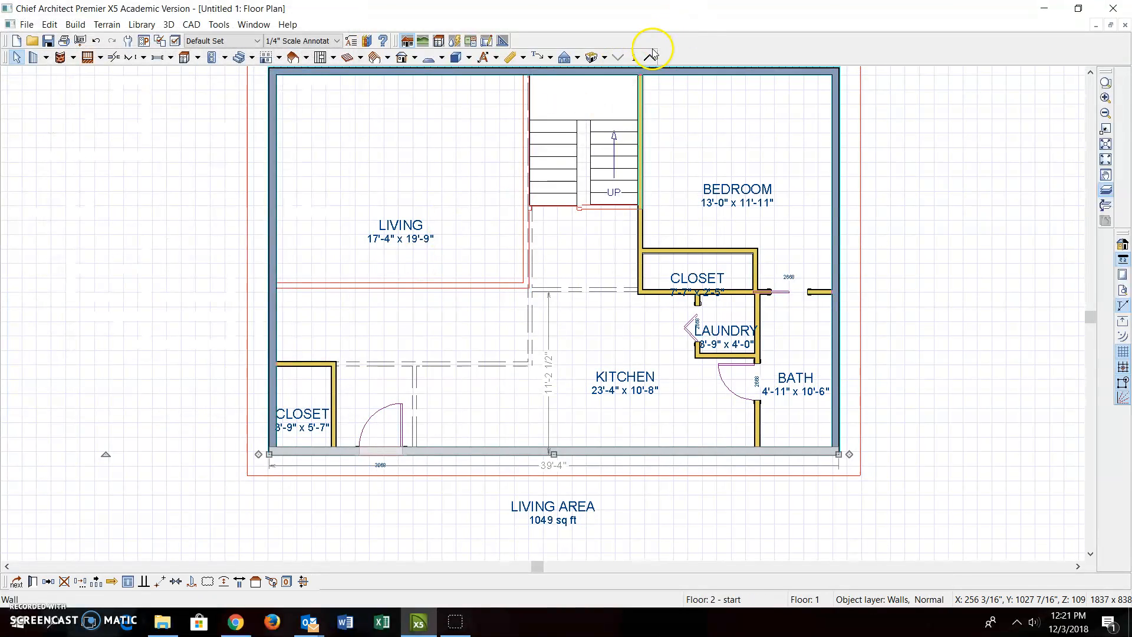
Inspect the front roof shape in a Perspective Full Overview, and go back to the floor plan.
left_click(604, 58)
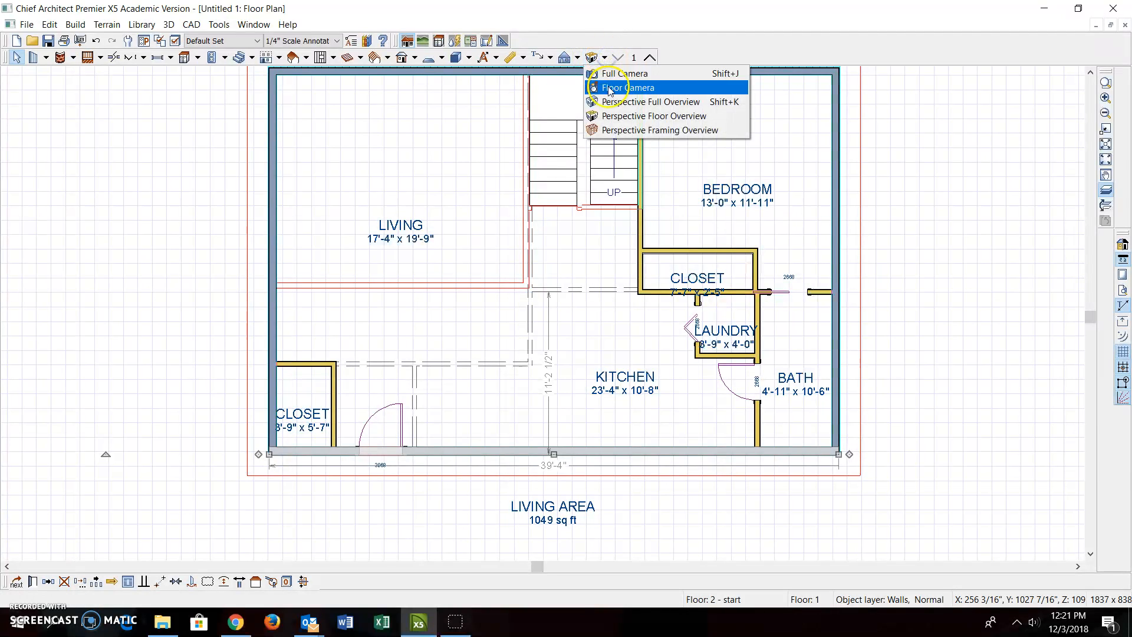
left_click(612, 104)
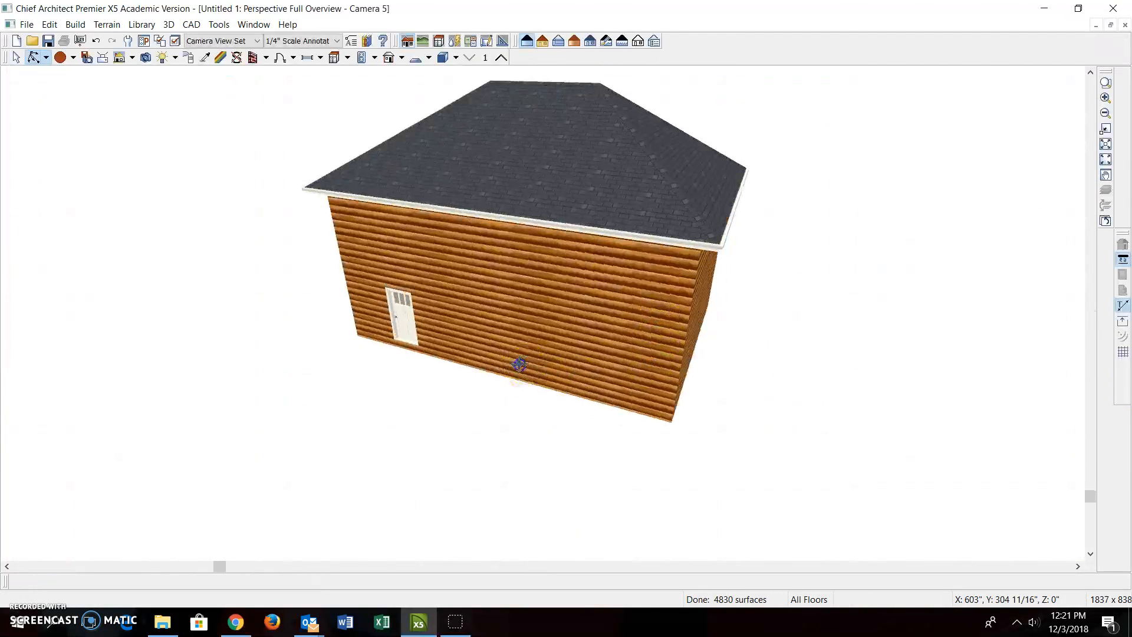
left_click(16, 58)
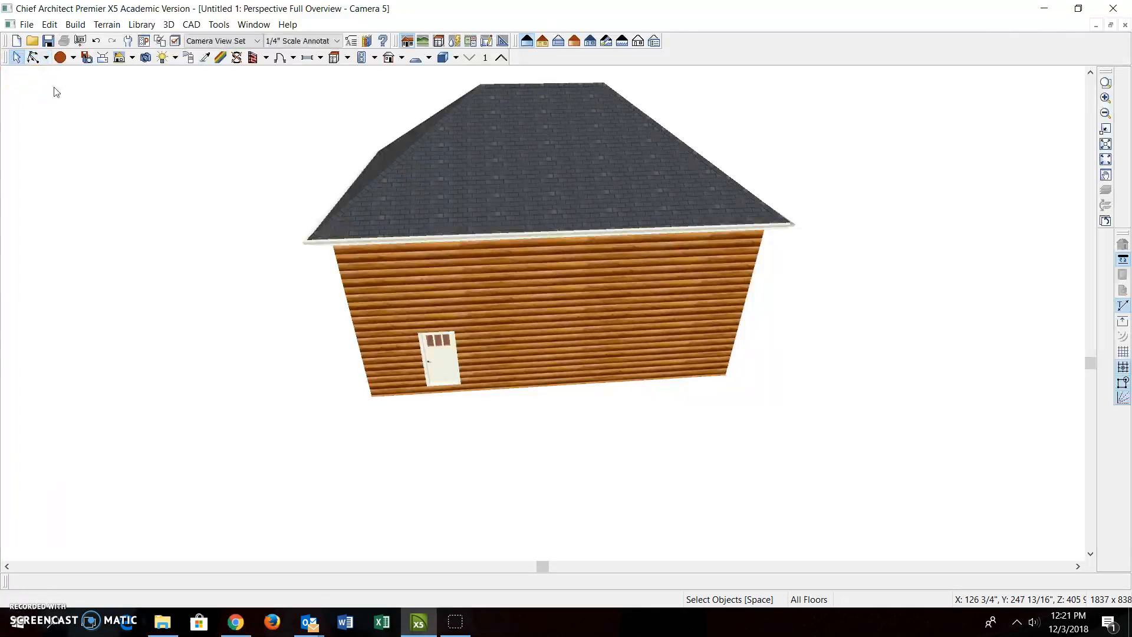
left_click(1125, 25)
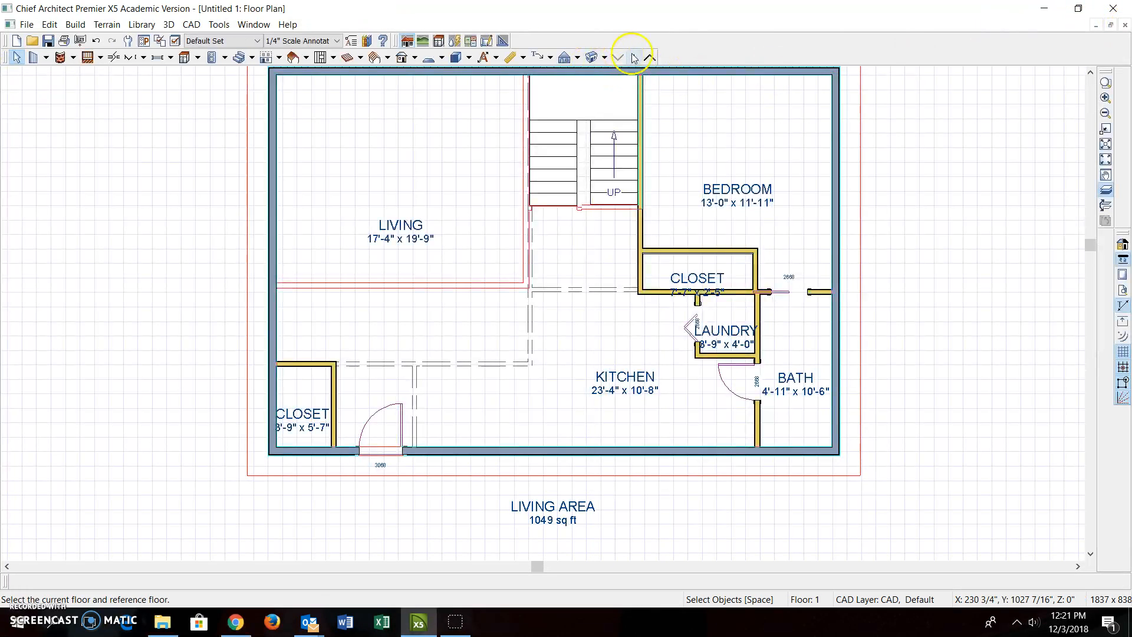
Set the second-floor front exterior wall as a Full Gable Wall and display the house front in a Perspective Full Overview.
left_click(650, 58)
double_click(576, 453)
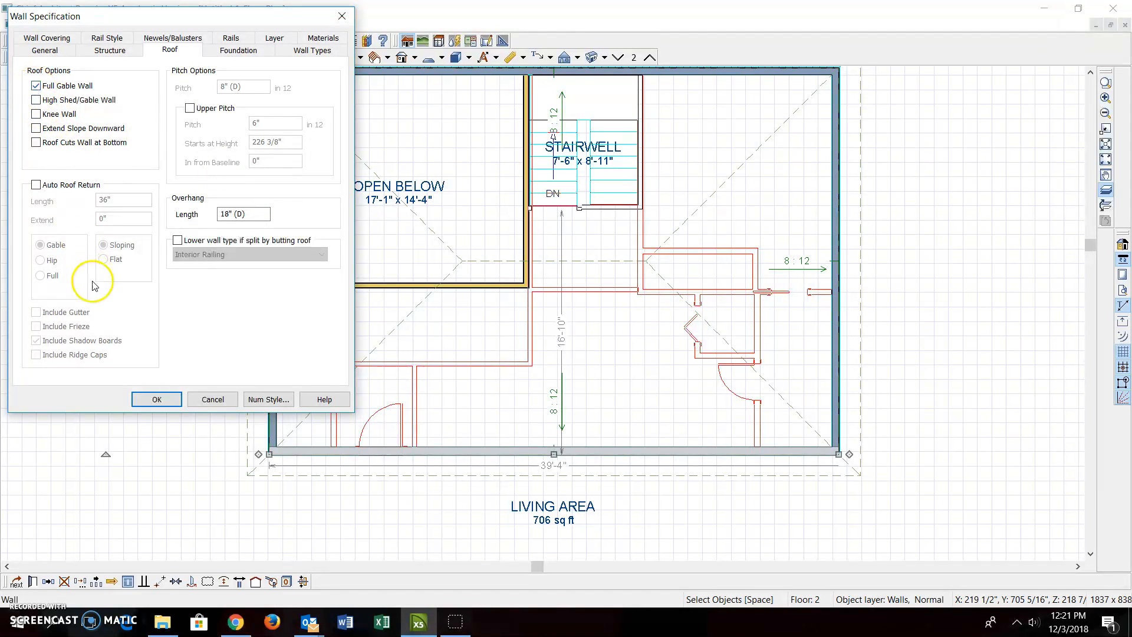
left_click(157, 399)
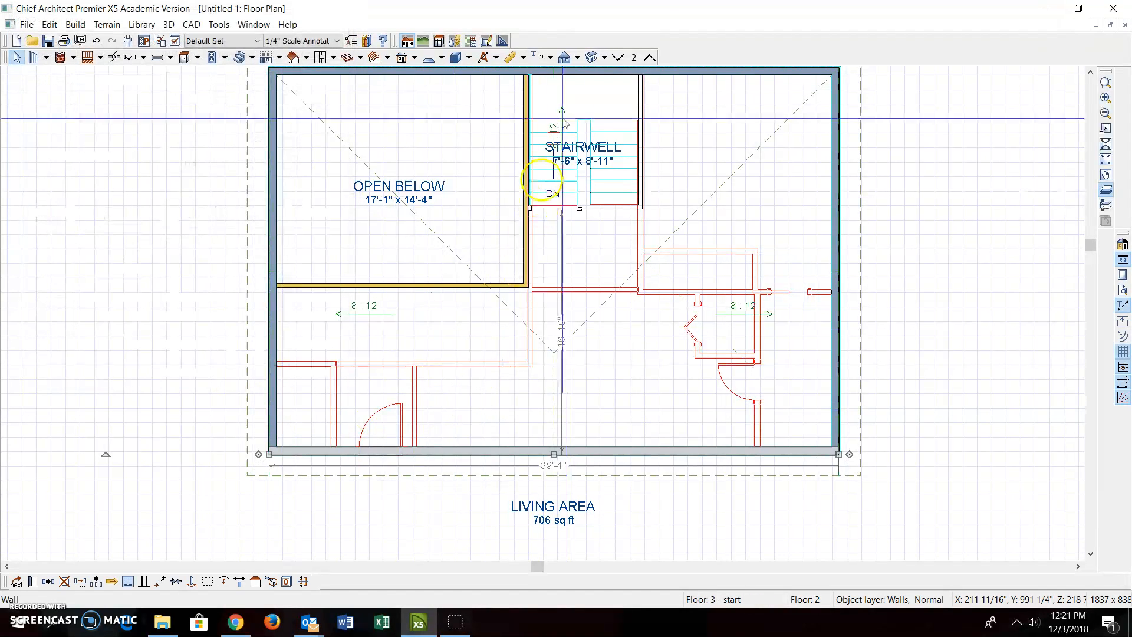
left_click(592, 57)
left_click_drag(610, 333, 543, 287)
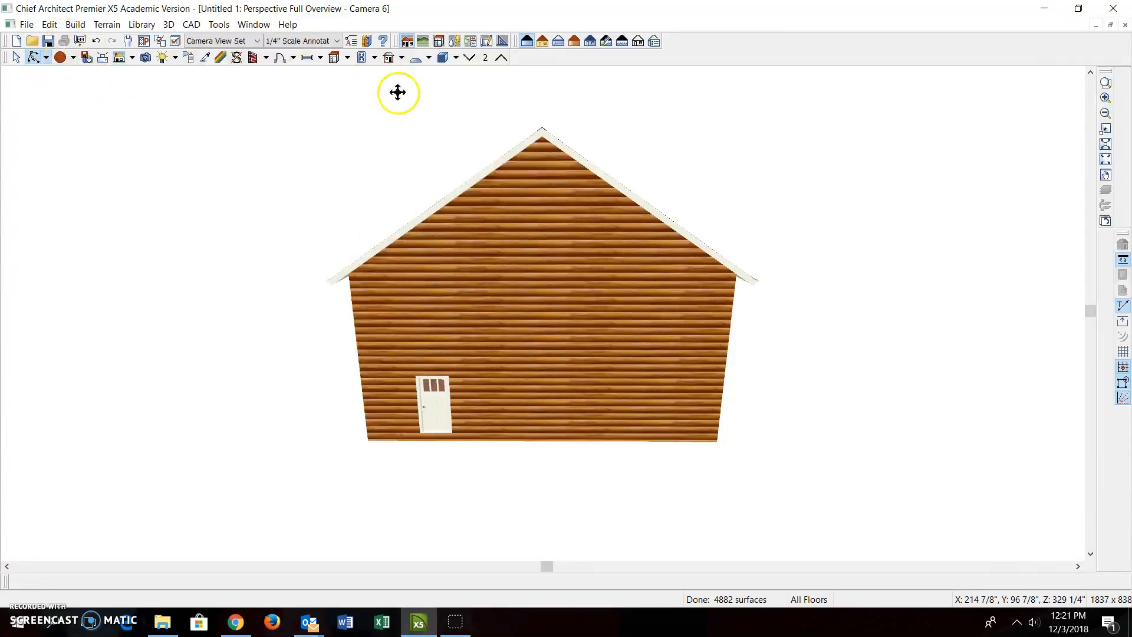
Place a window in the front gable wall, just left of the roof peak.
left_click(74, 26)
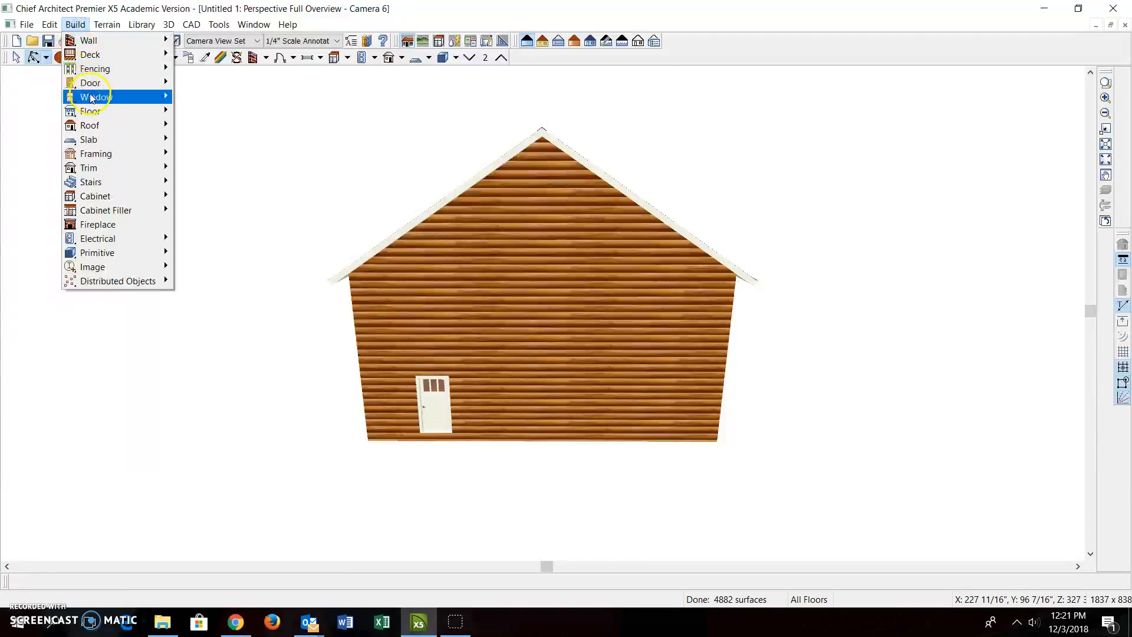
mouse_move(98, 99)
left_click(195, 97)
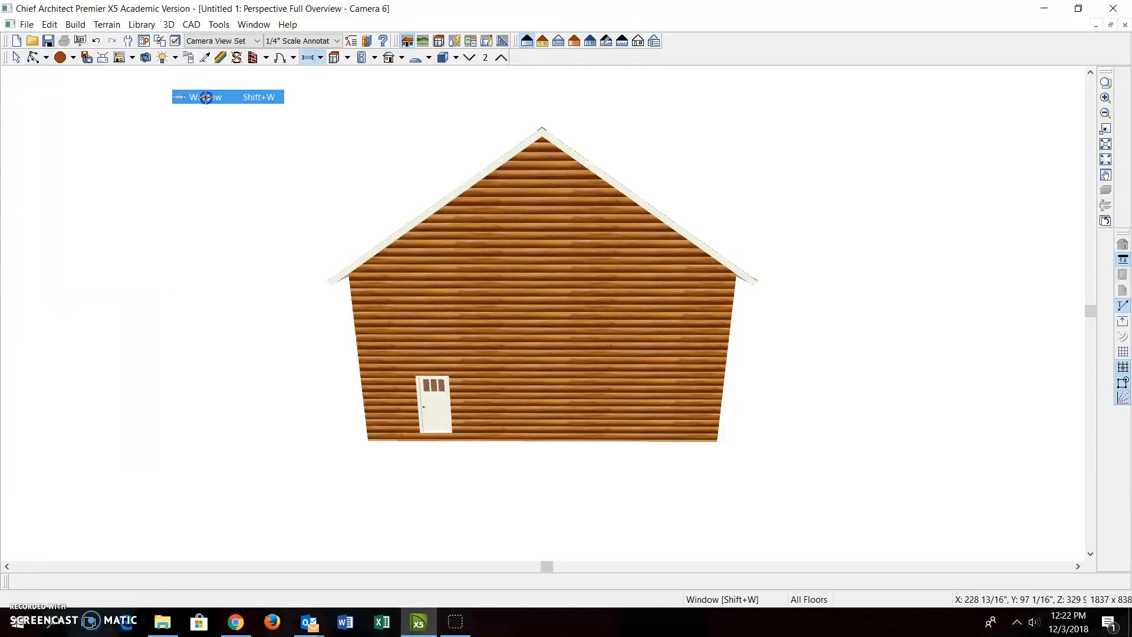
left_click(502, 204)
left_click(18, 57)
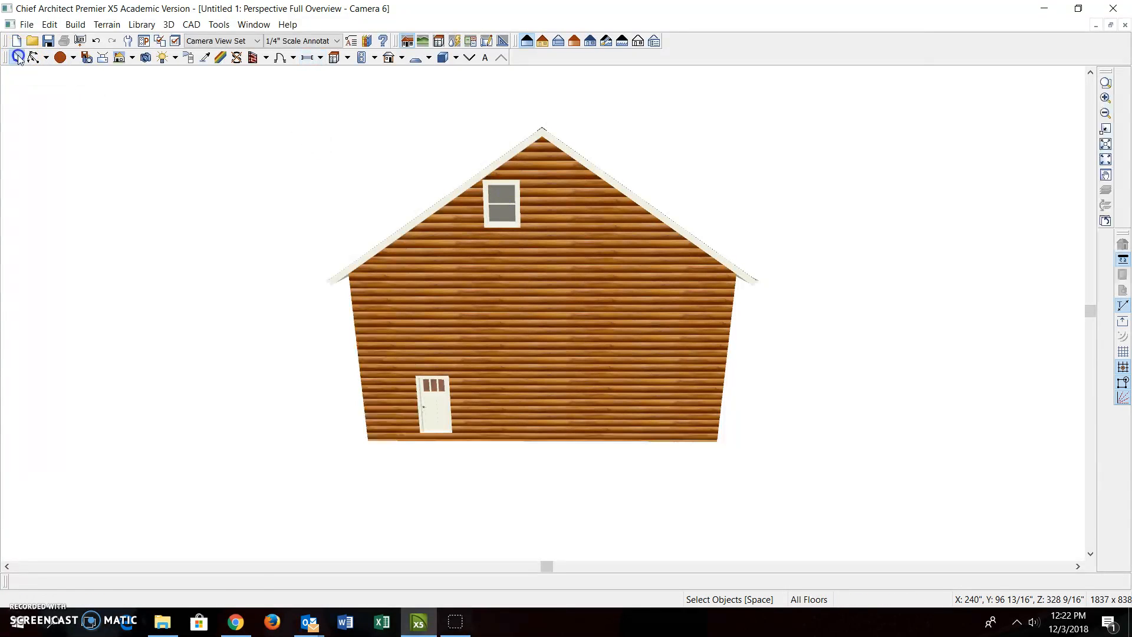
double_click(494, 211)
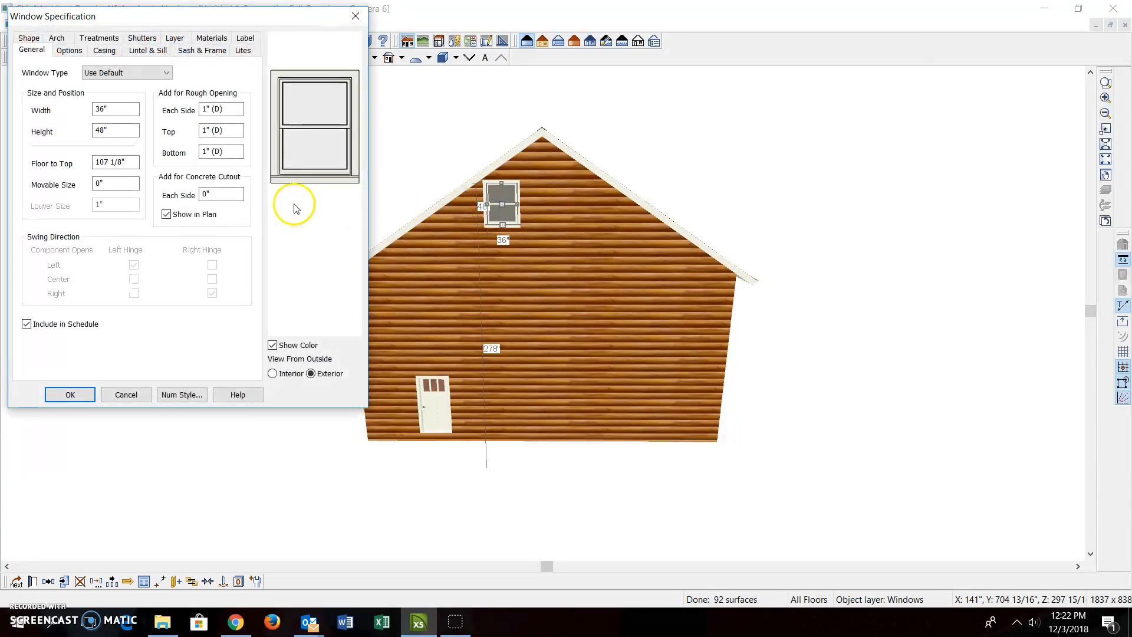
left_click(147, 73)
left_click(137, 83)
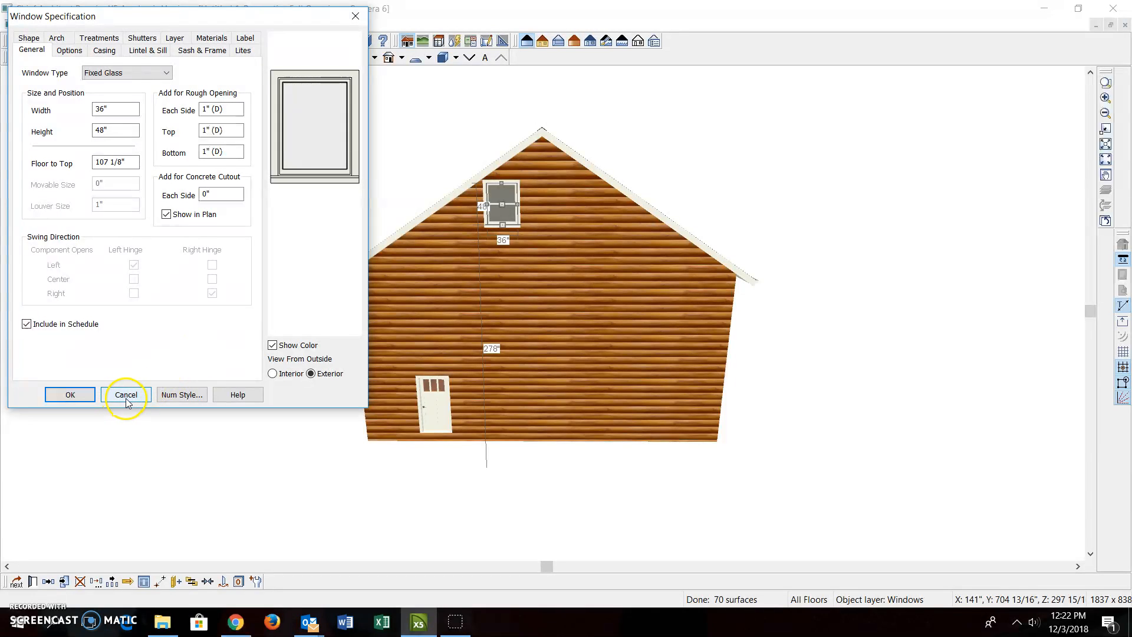
left_click(70, 52)
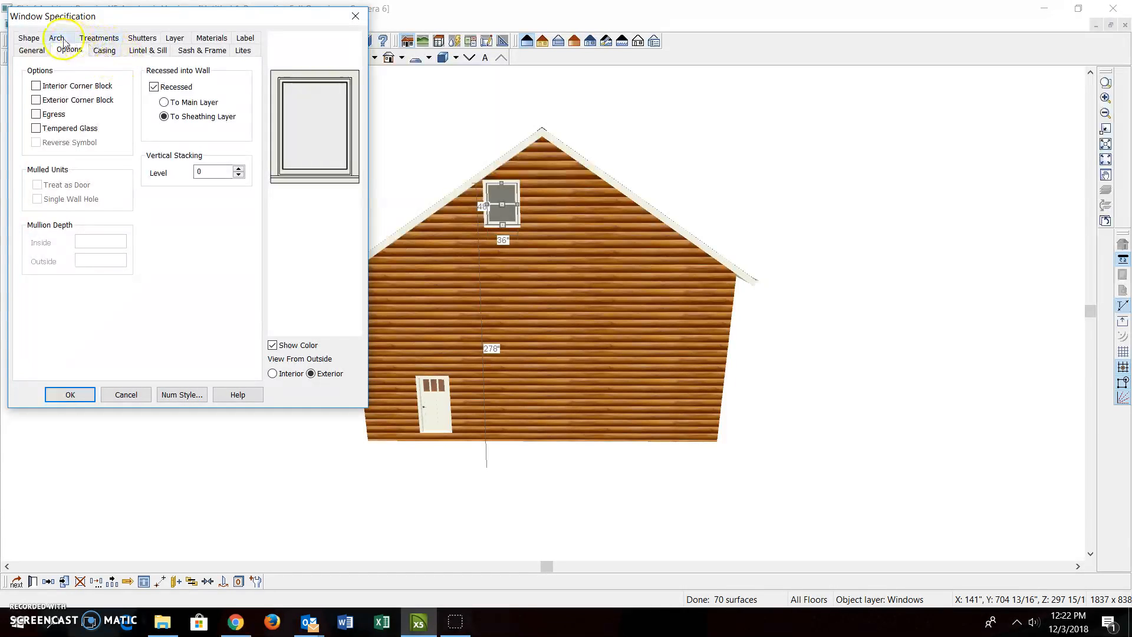
left_click(59, 38)
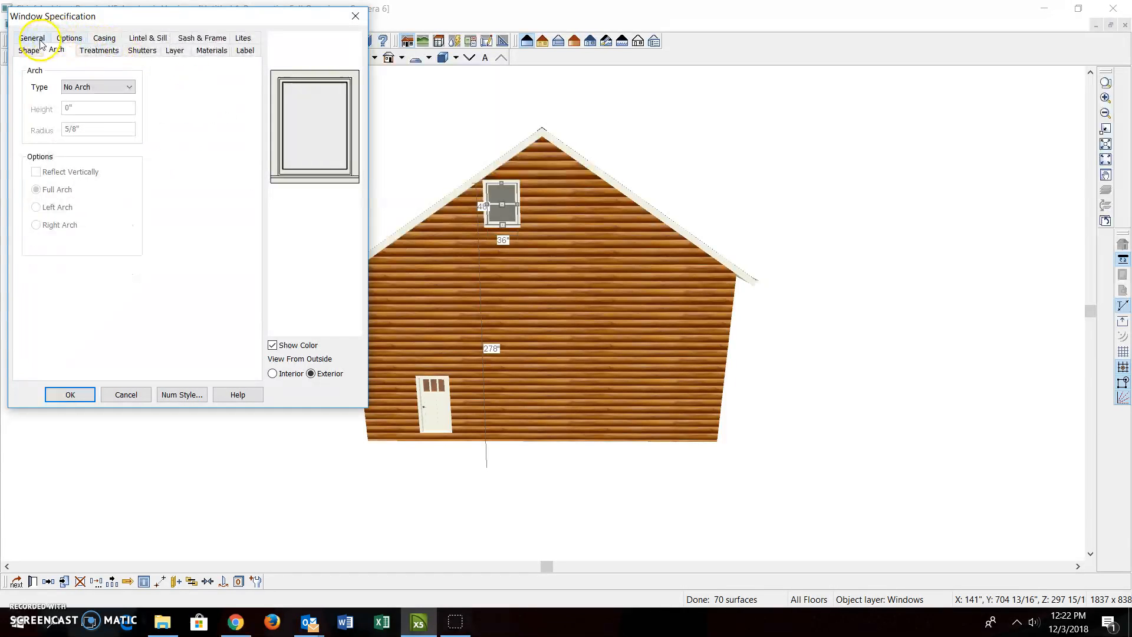
left_click(33, 39)
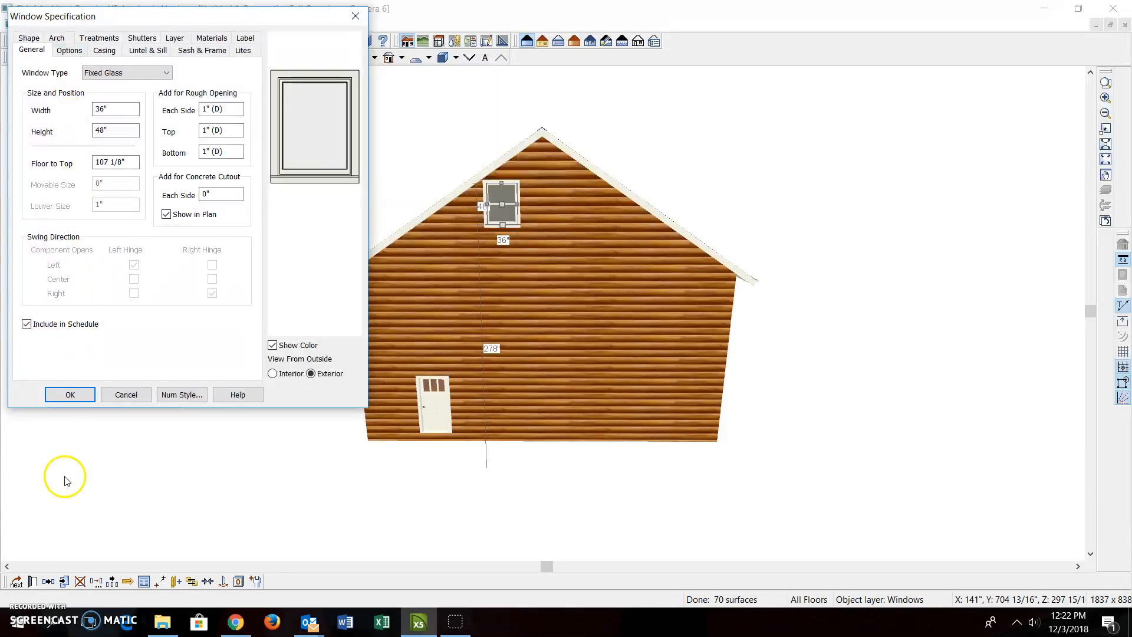
key("Return")
Shape the front gable window with Match Roof so its top follows the roof slope.
left_click(504, 211)
double_click(504, 211)
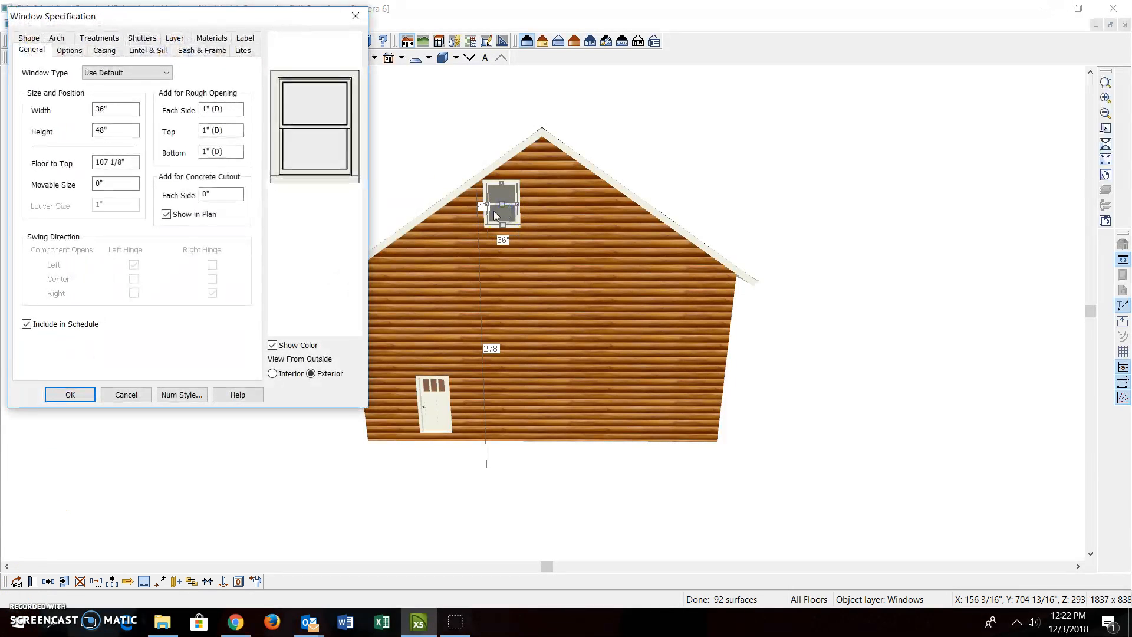
left_click(30, 39)
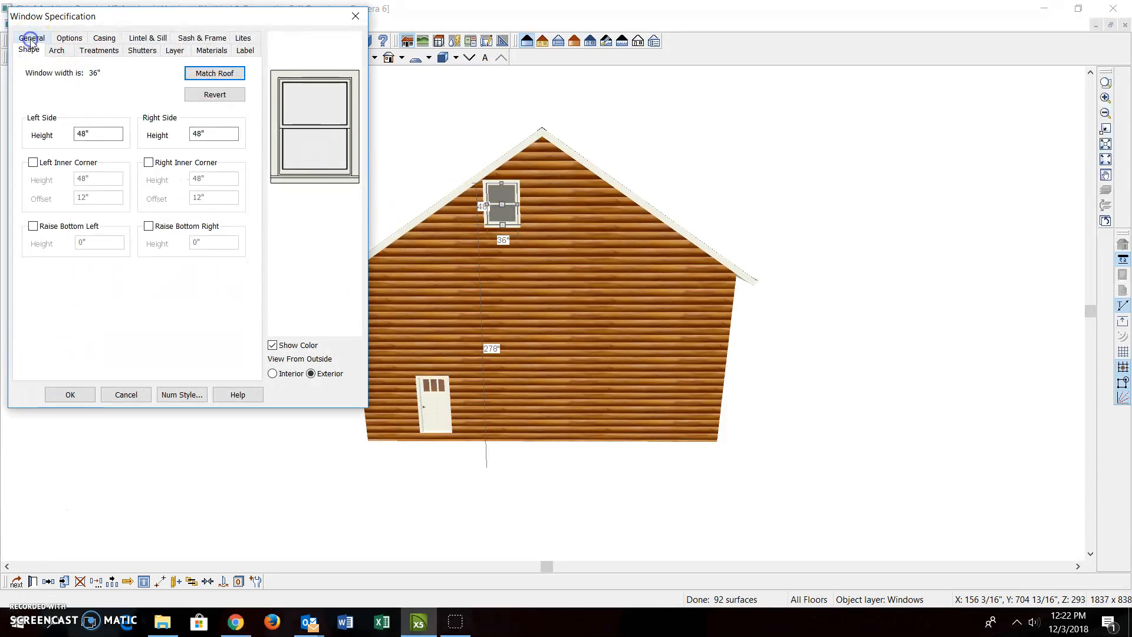
left_click(219, 79)
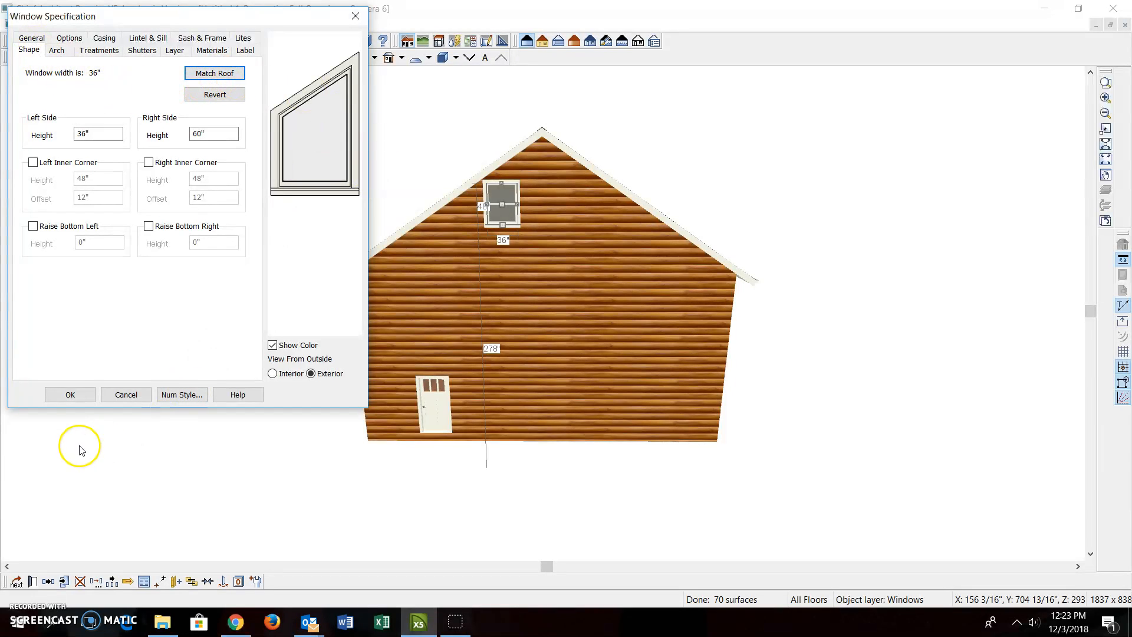
left_click(71, 394)
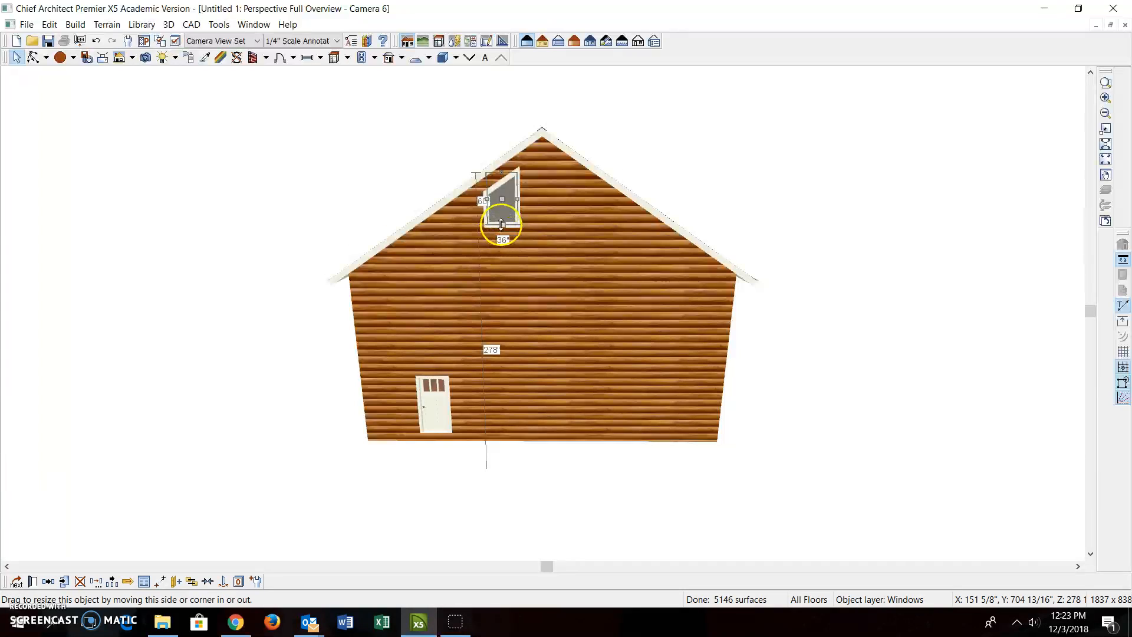
Stretch the gable window's bottom edge down to a height of about 102 inches and move the window up closer to the roofline.
left_click(571, 199)
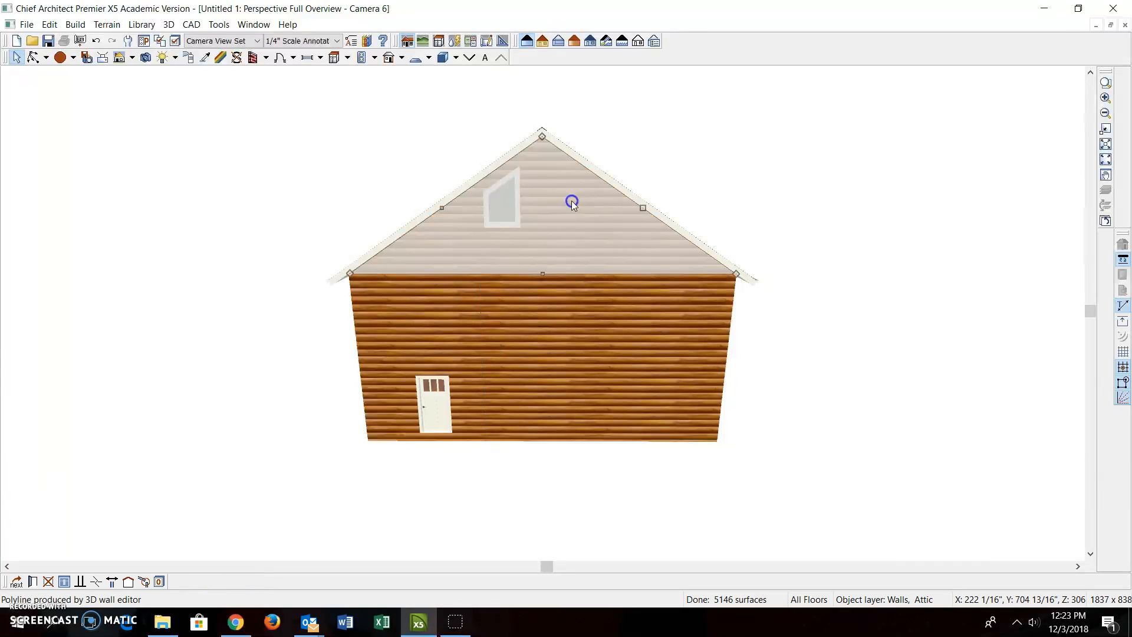
left_click(204, 90)
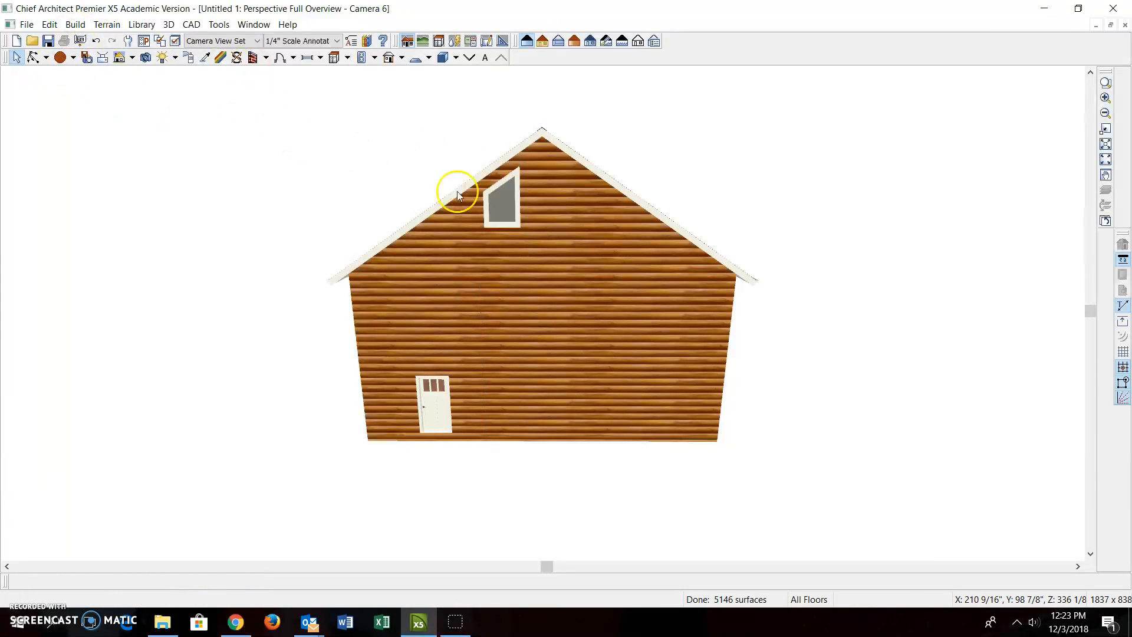
left_click(501, 200)
left_click_drag(503, 226, 505, 261)
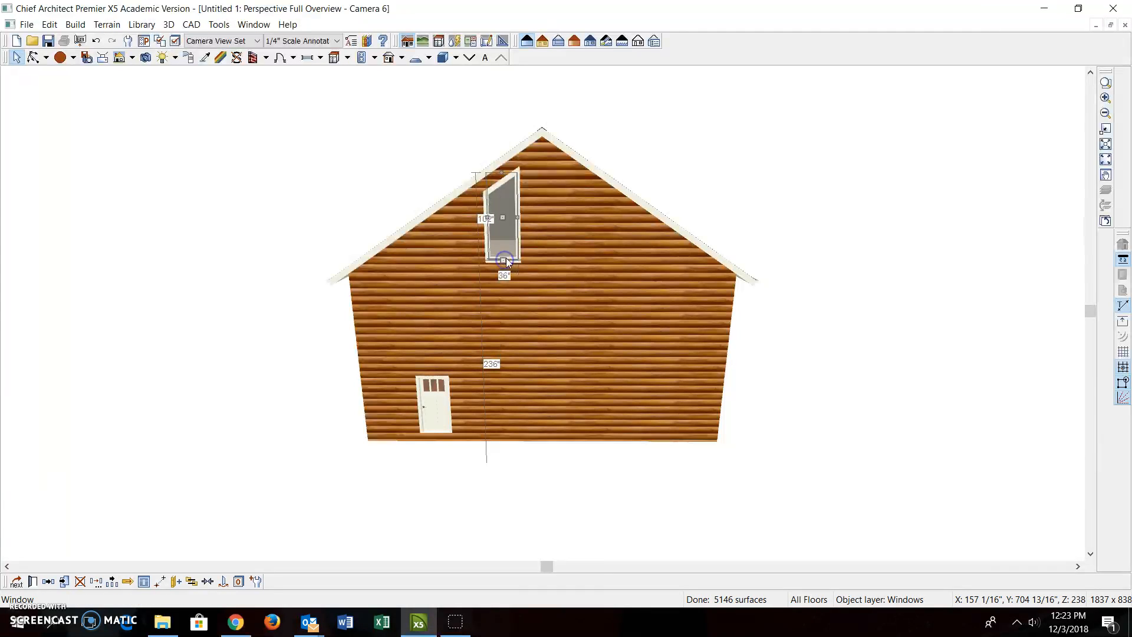
left_click_drag(505, 219, 510, 210)
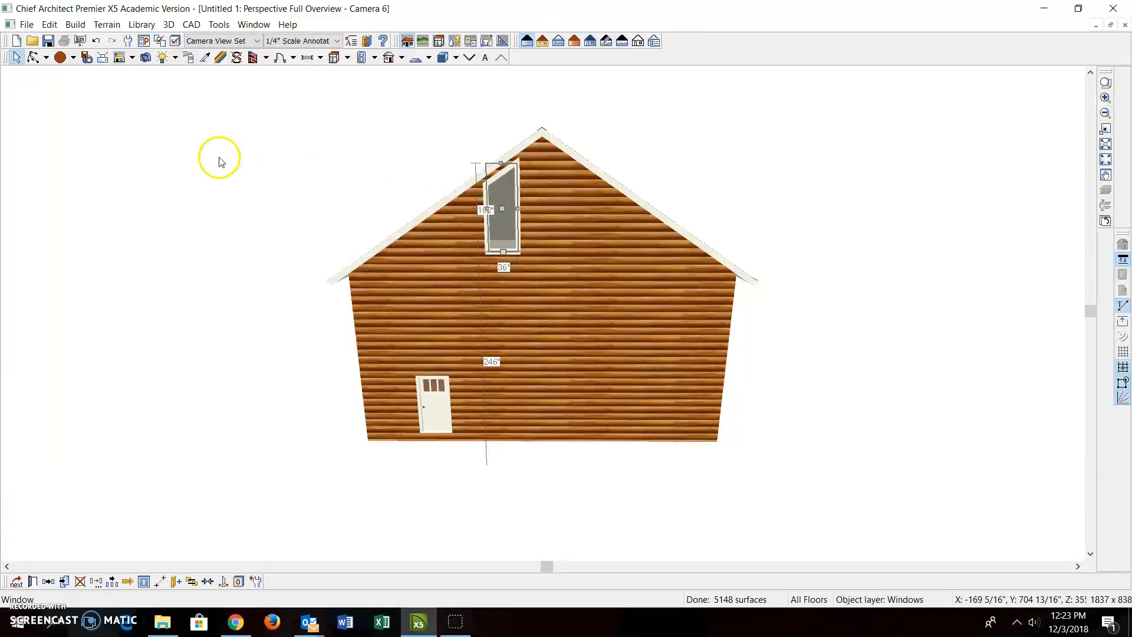
Place a second window in the front gable wall, just right of the roof peak.
key("Right")
key("Right")
key("Right")
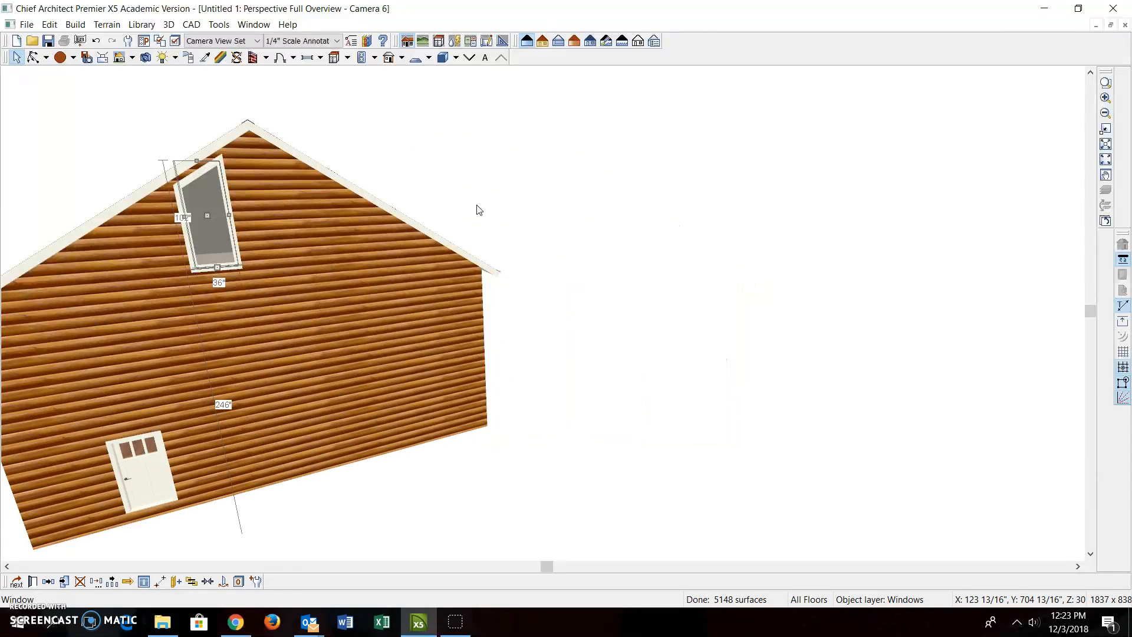
key("Left")
key("Left")
key("Left")
left_click(193, 115)
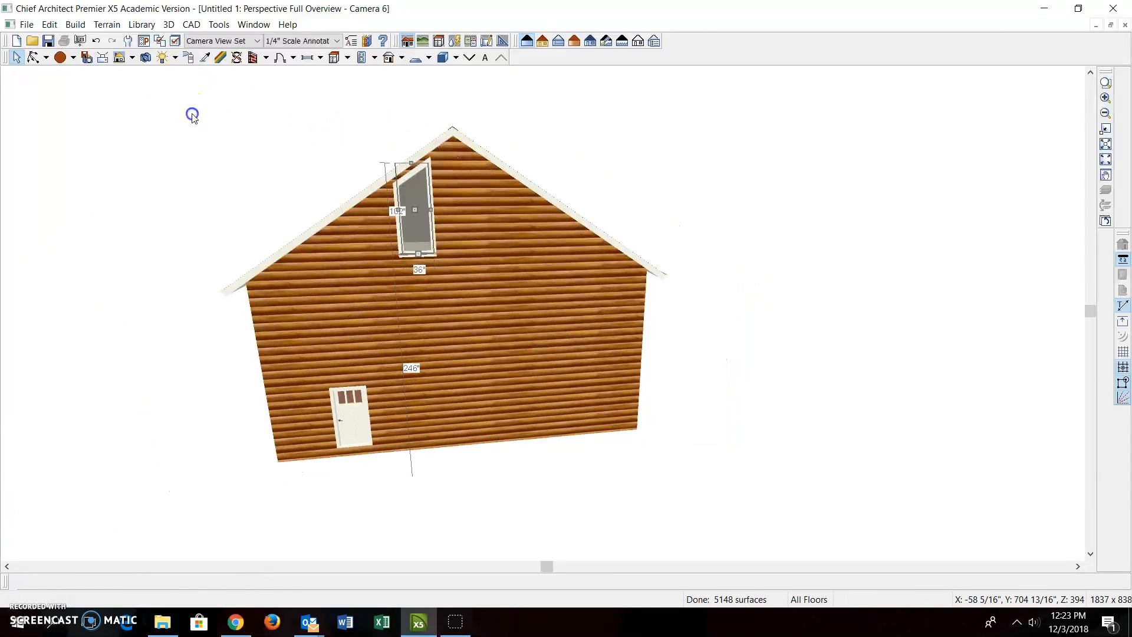
left_click(75, 25)
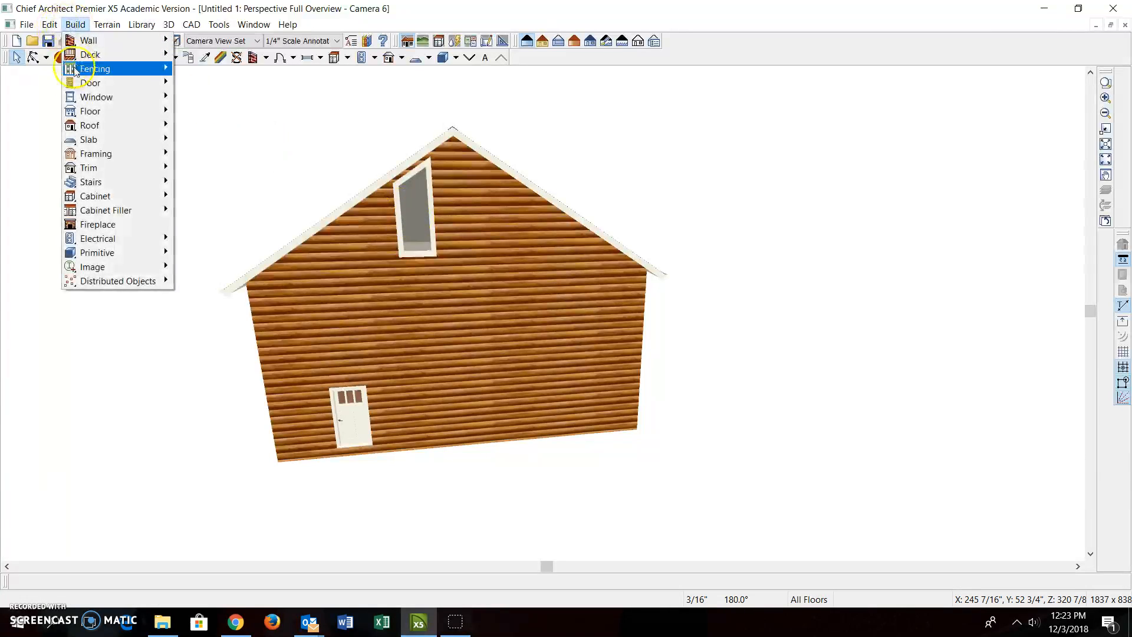
mouse_move(166, 97)
left_click(201, 96)
left_click(469, 207)
left_click(16, 57)
Shape the right gable window with Match Roof and stretch its bottom edge down to a height of about 93 inches.
double_click(473, 206)
left_click(35, 38)
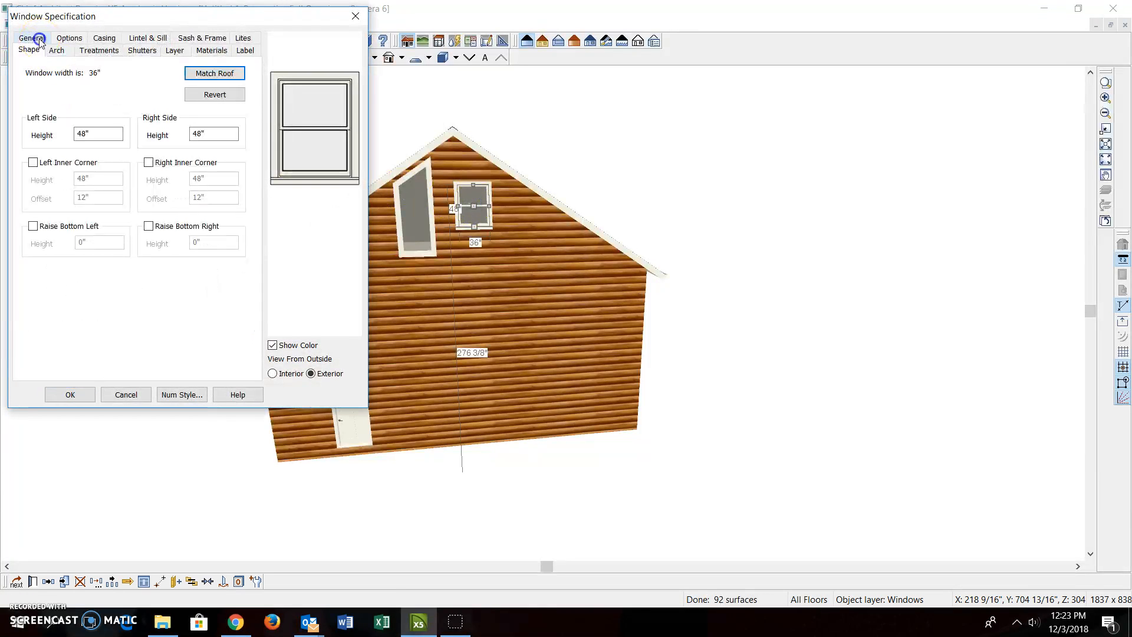
left_click(215, 73)
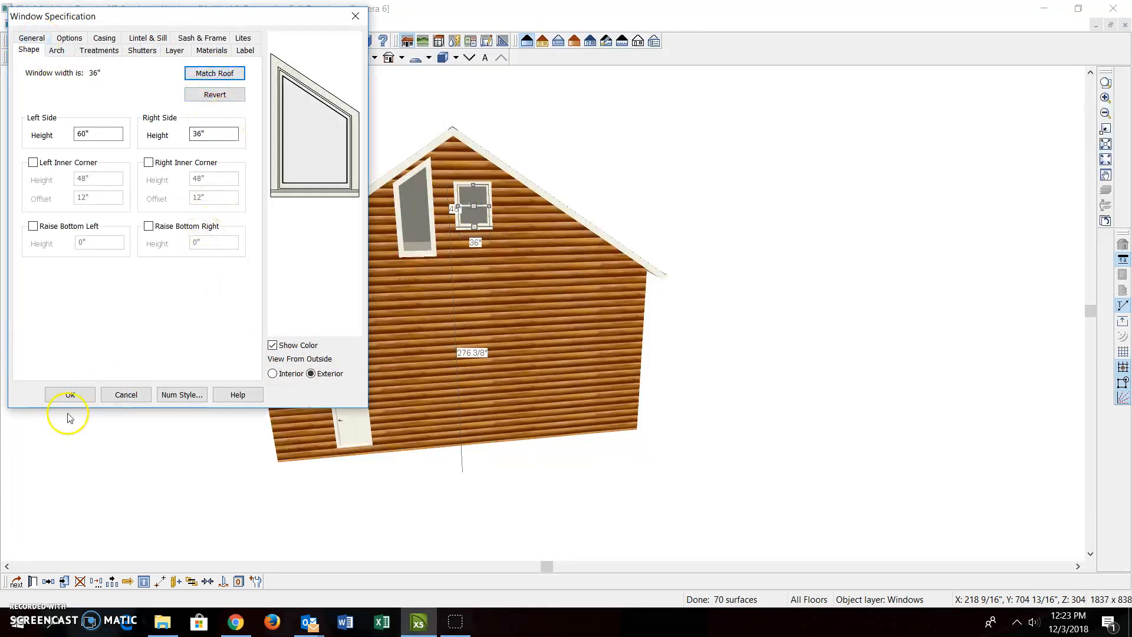
left_click(72, 392)
left_click_drag(474, 230, 478, 255)
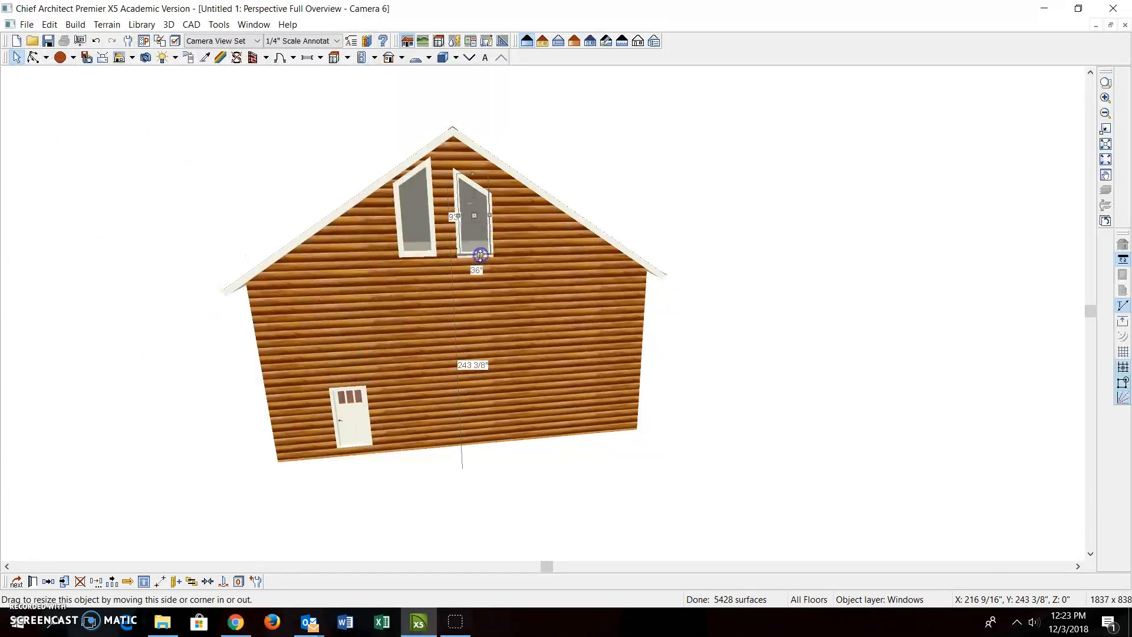
Check the left gable window's height and set the right gable window's height to 102 inches to match.
double_click(422, 235)
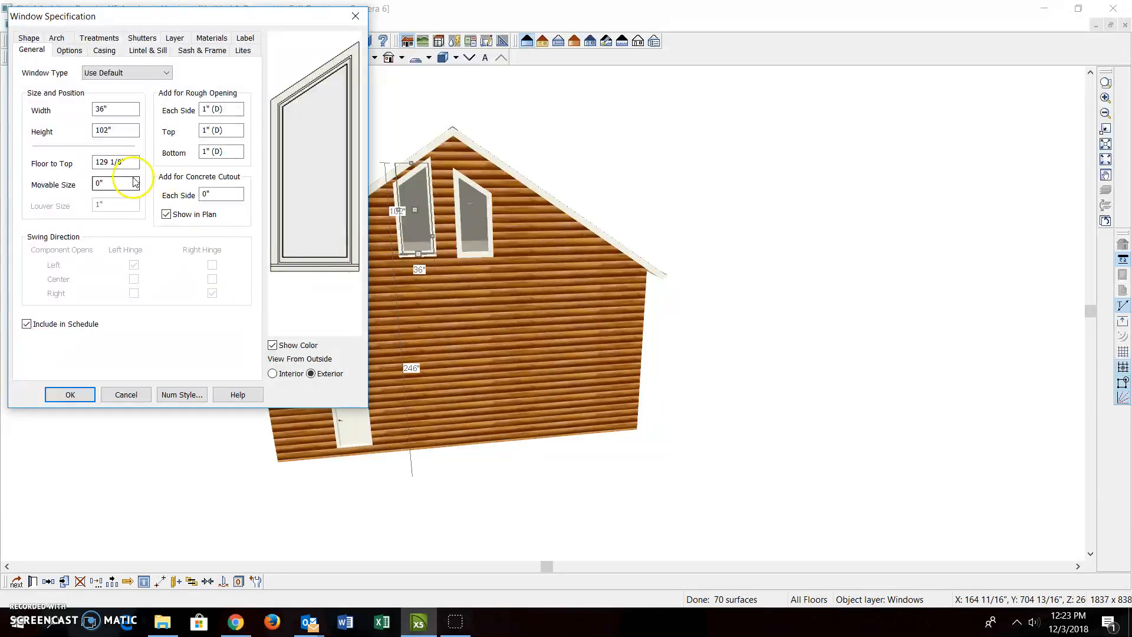
left_click(126, 394)
left_click(479, 231)
double_click(478, 231)
left_click(105, 131)
type("102")
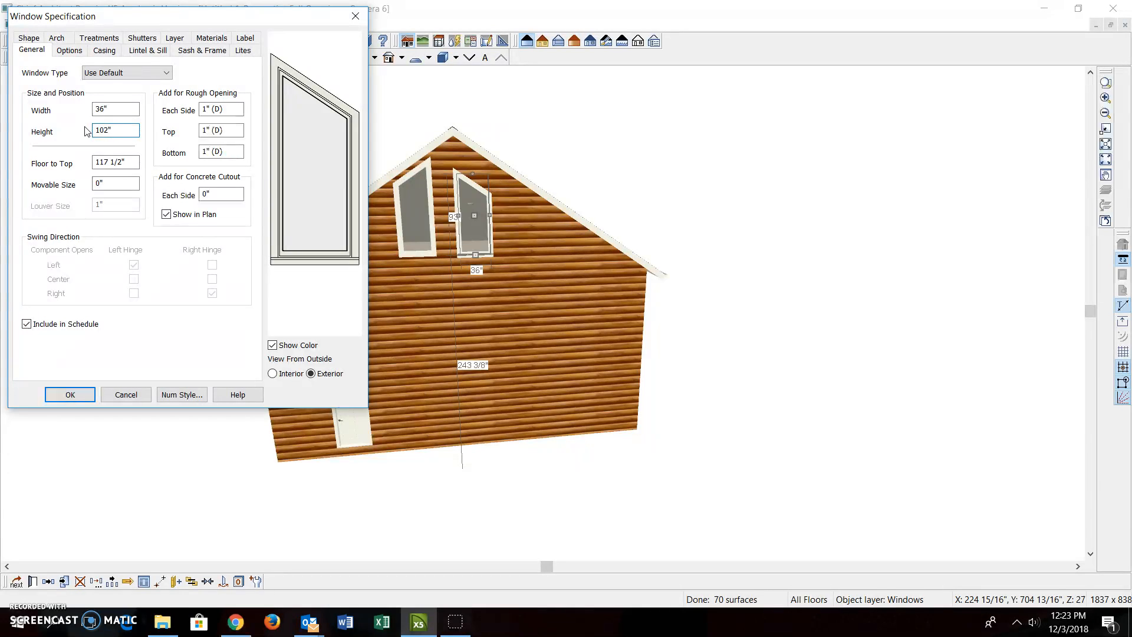
left_click(69, 393)
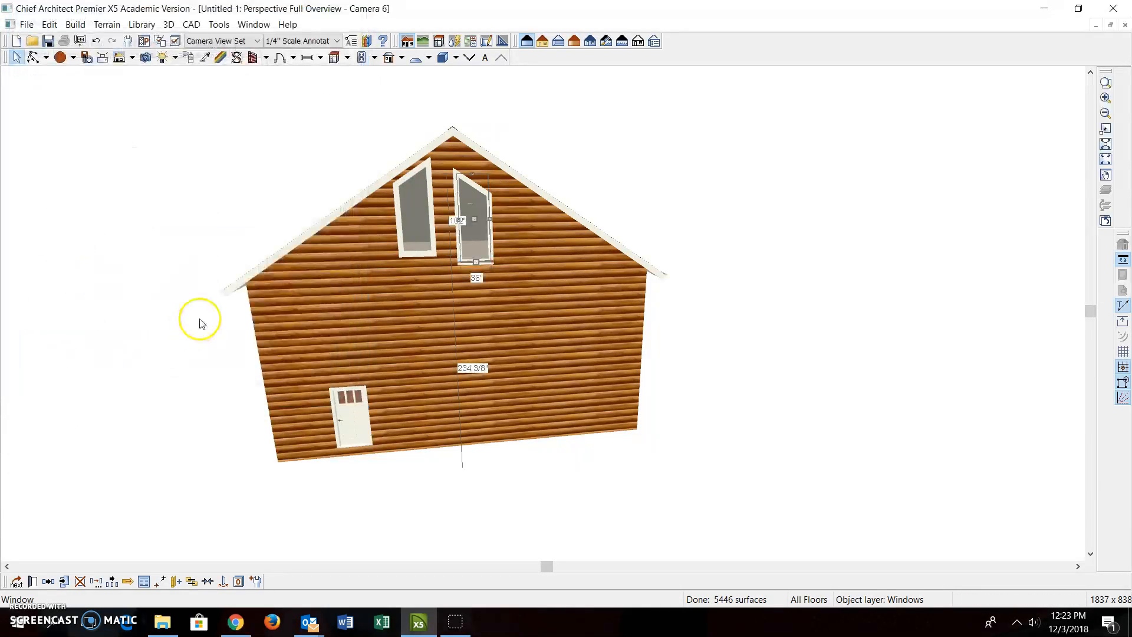
Move the two tall gable windows up under the roofline so they sit close together on either side of the peak.
left_click_drag(476, 219, 475, 203)
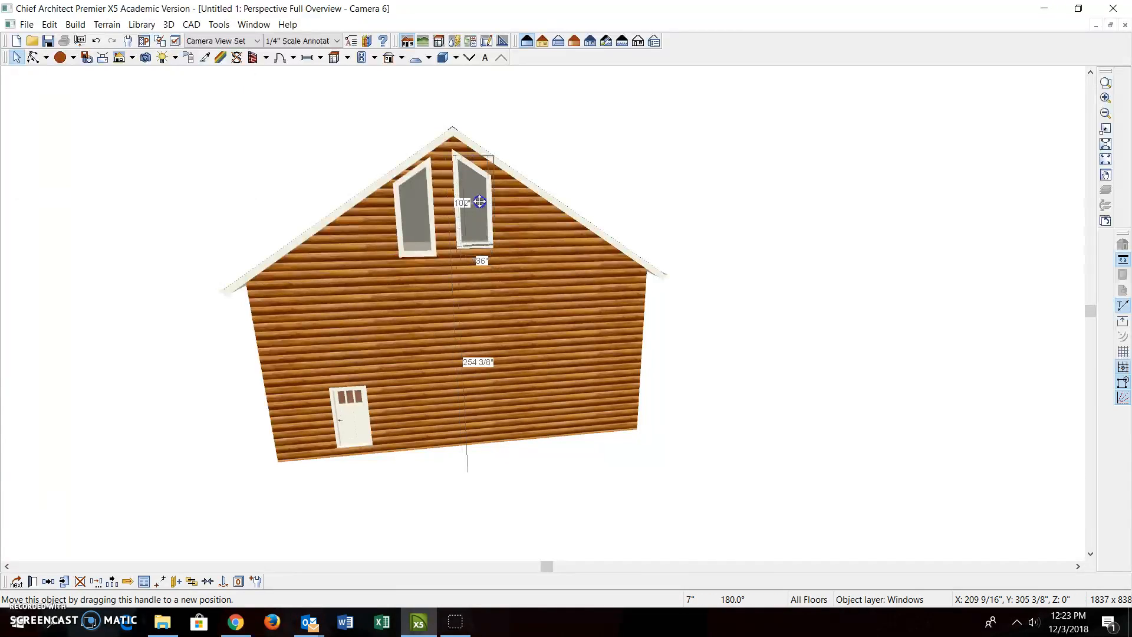
left_click_drag(475, 202, 480, 202)
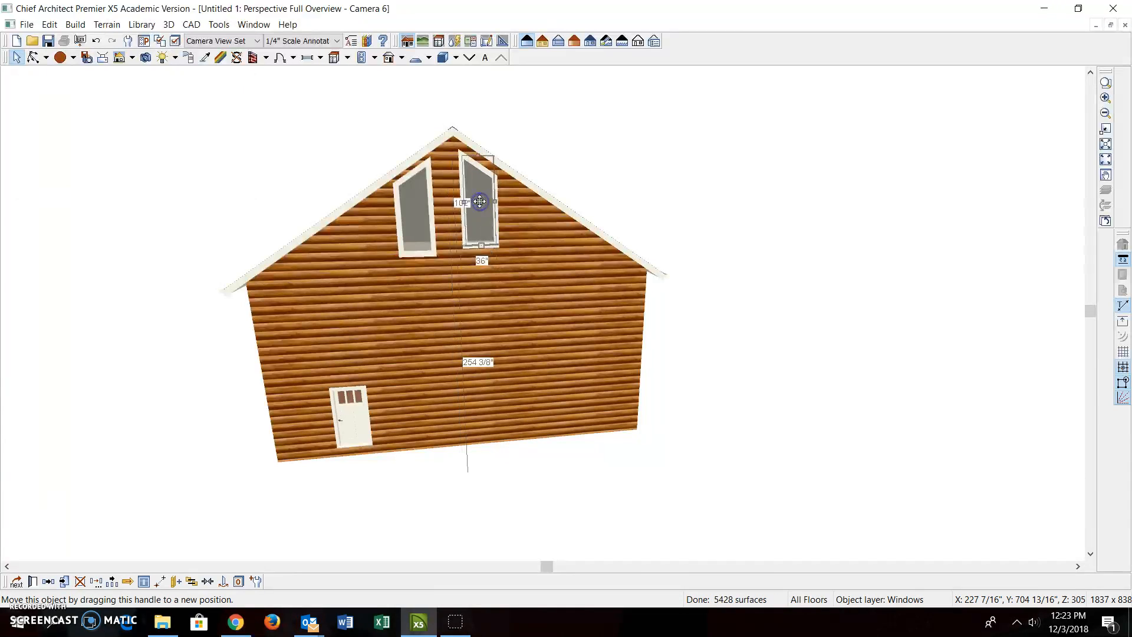
left_click(407, 214)
left_click_drag(415, 208, 475, 199)
left_click(470, 197)
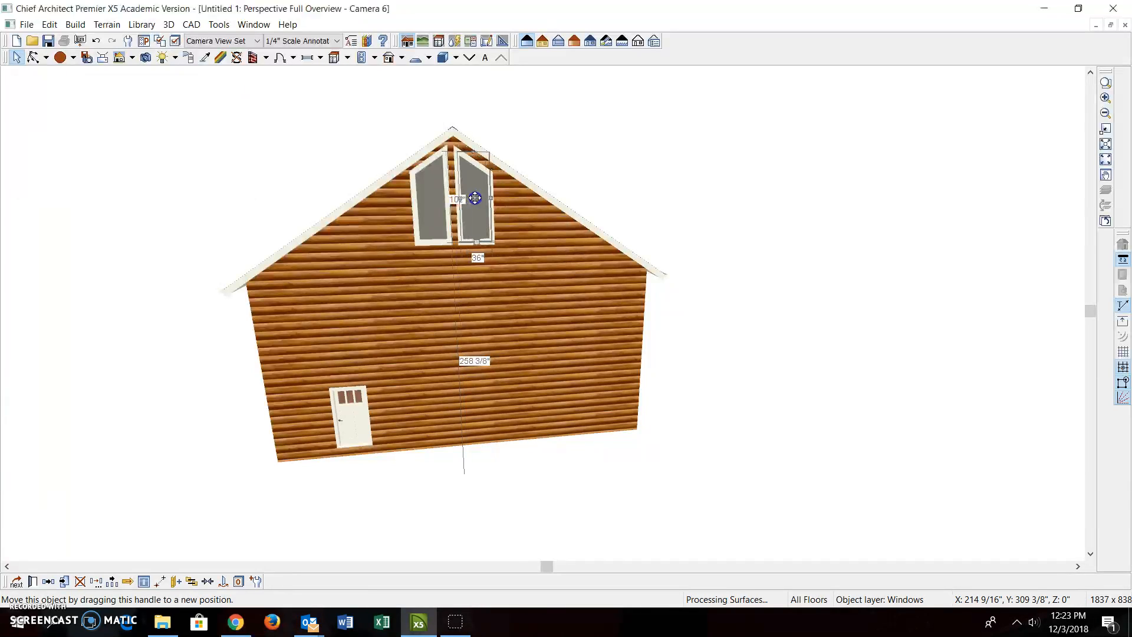
Place two more windows in the front gable wall, one on each outer side of the tall pair.
left_click(504, 222)
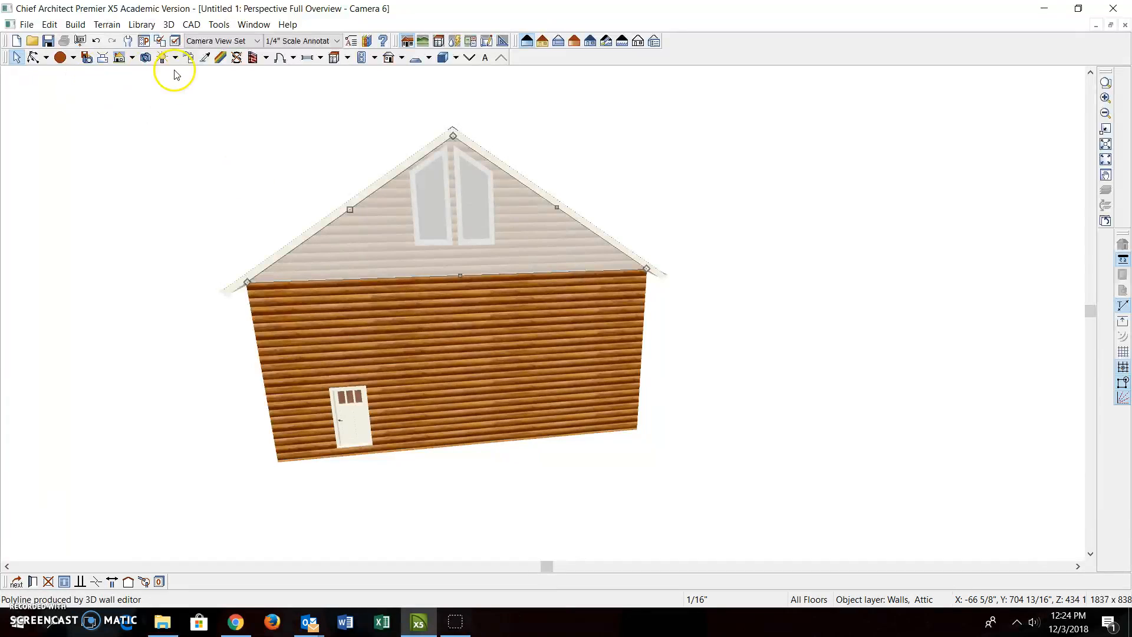
left_click(74, 24)
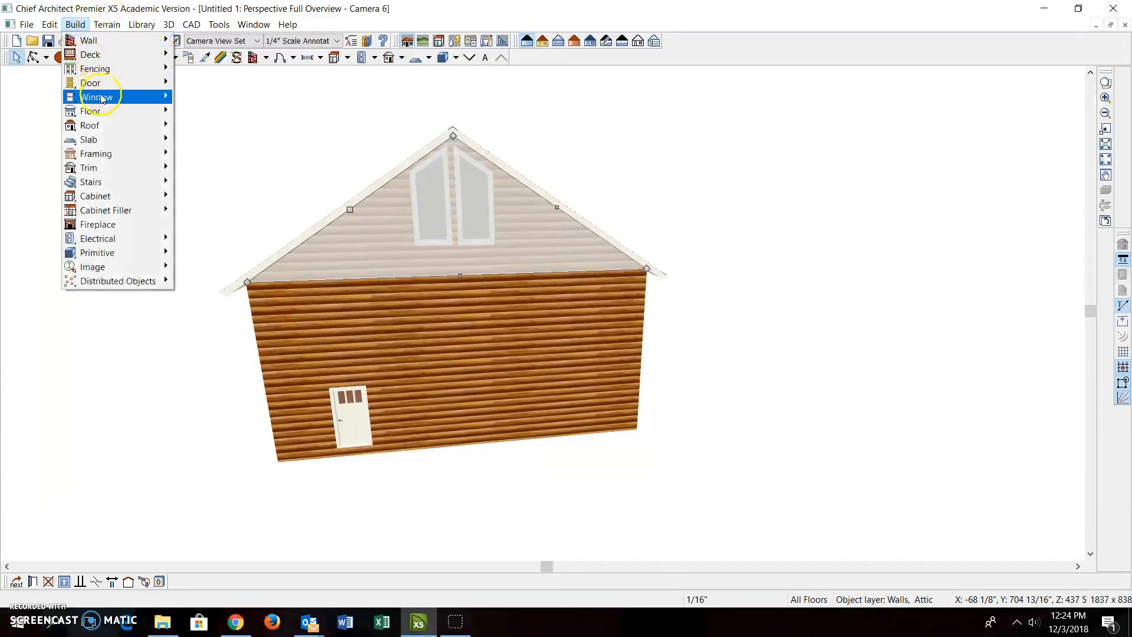
mouse_move(102, 98)
left_click(204, 96)
left_click(388, 230)
left_click(522, 239)
left_click(16, 57)
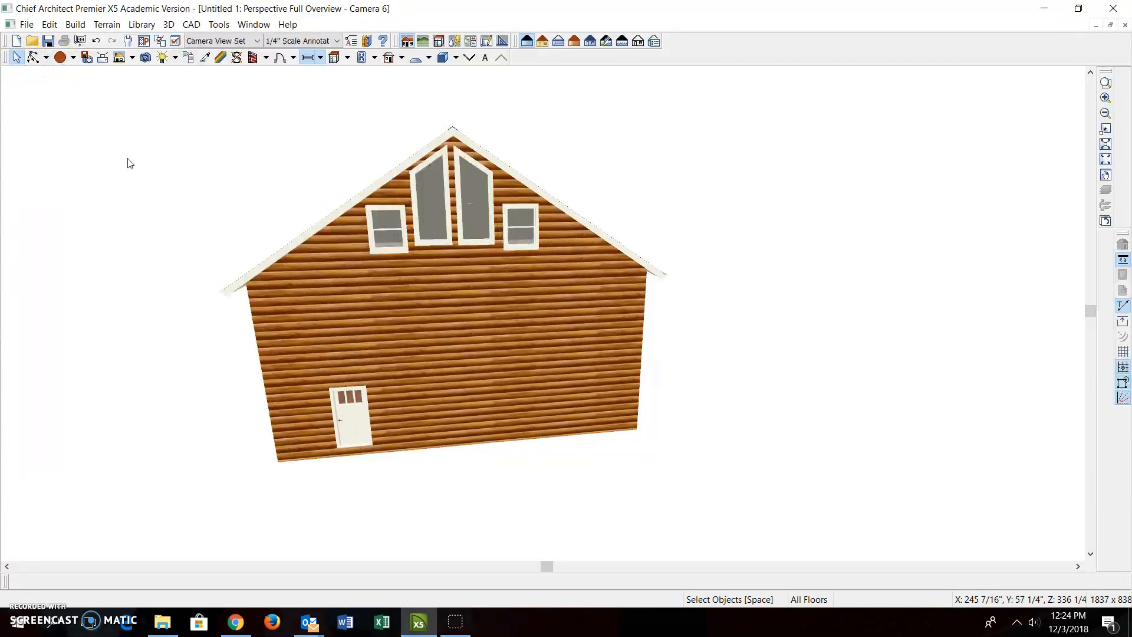
Make the outer left gable window Fixed Glass, shape it with Match Roof, and move it up closer to the roofline.
double_click(387, 229)
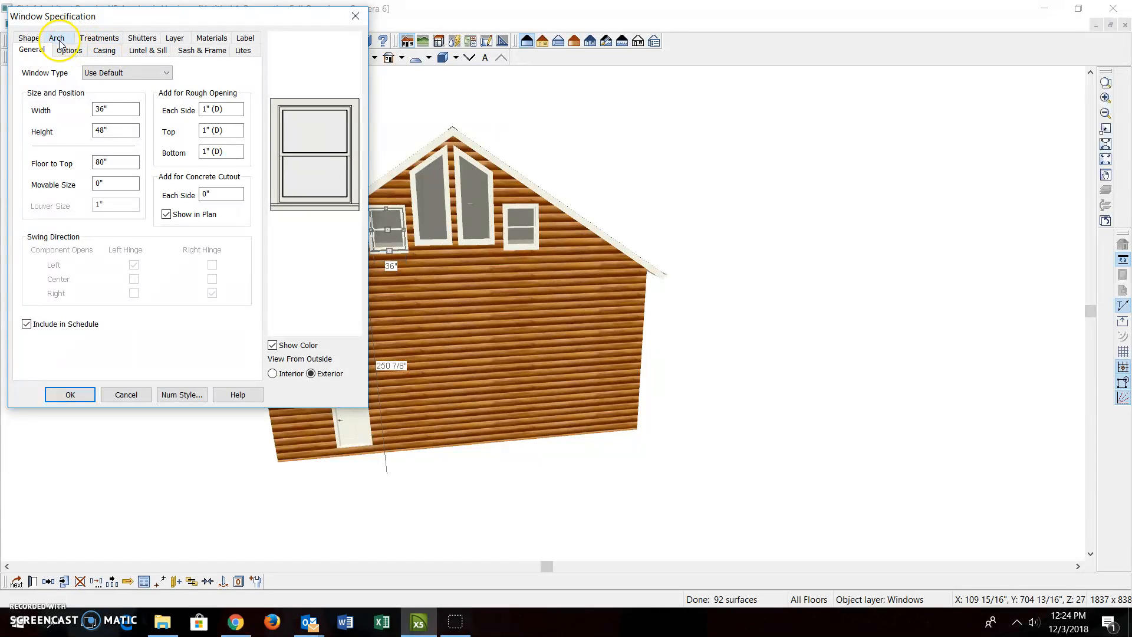
left_click(113, 74)
left_click(111, 96)
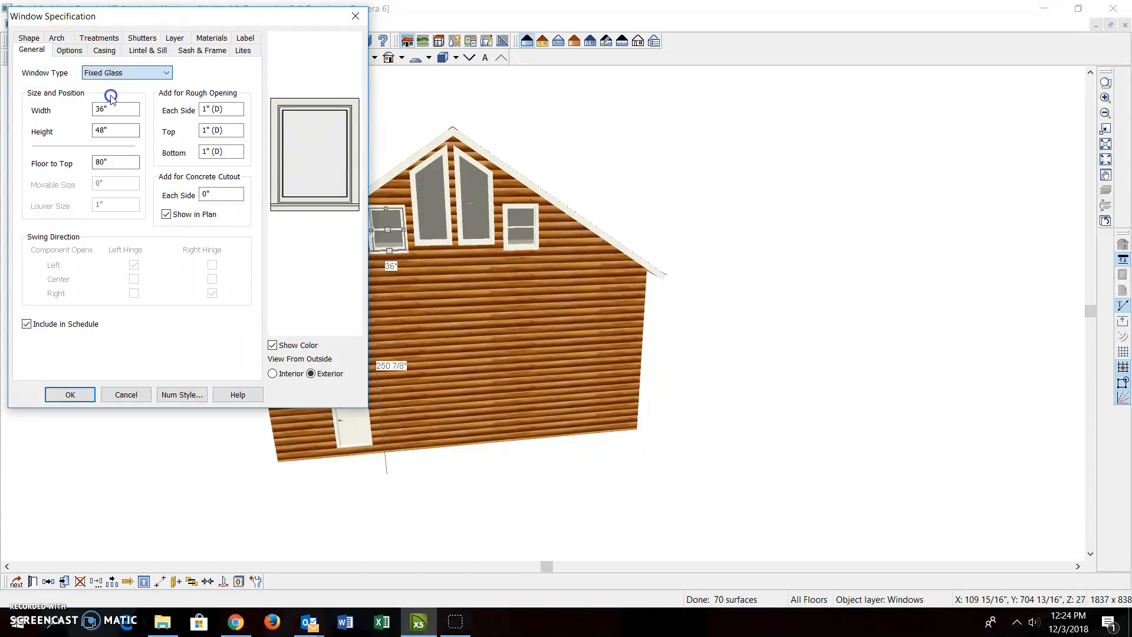
left_click(34, 39)
left_click(216, 73)
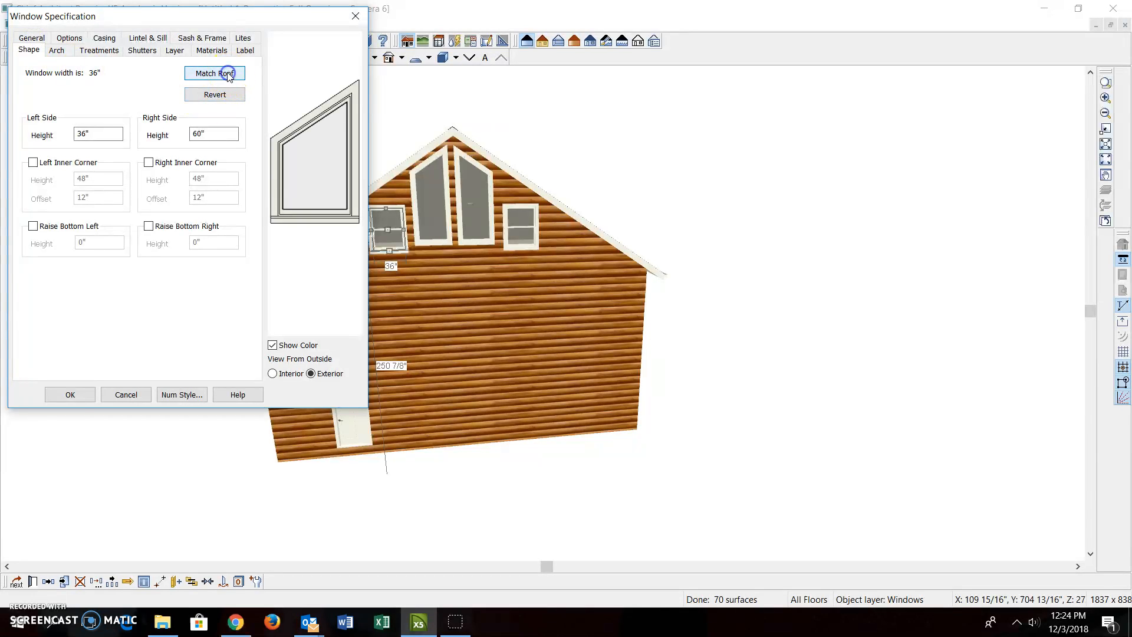
left_click(73, 393)
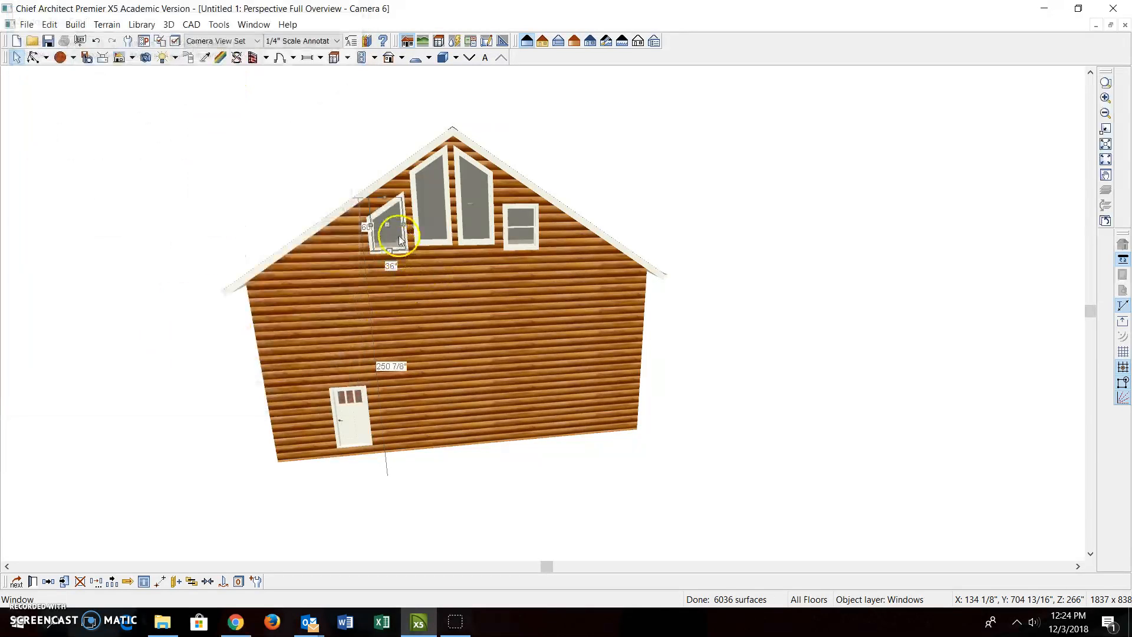
left_click_drag(387, 223, 388, 212)
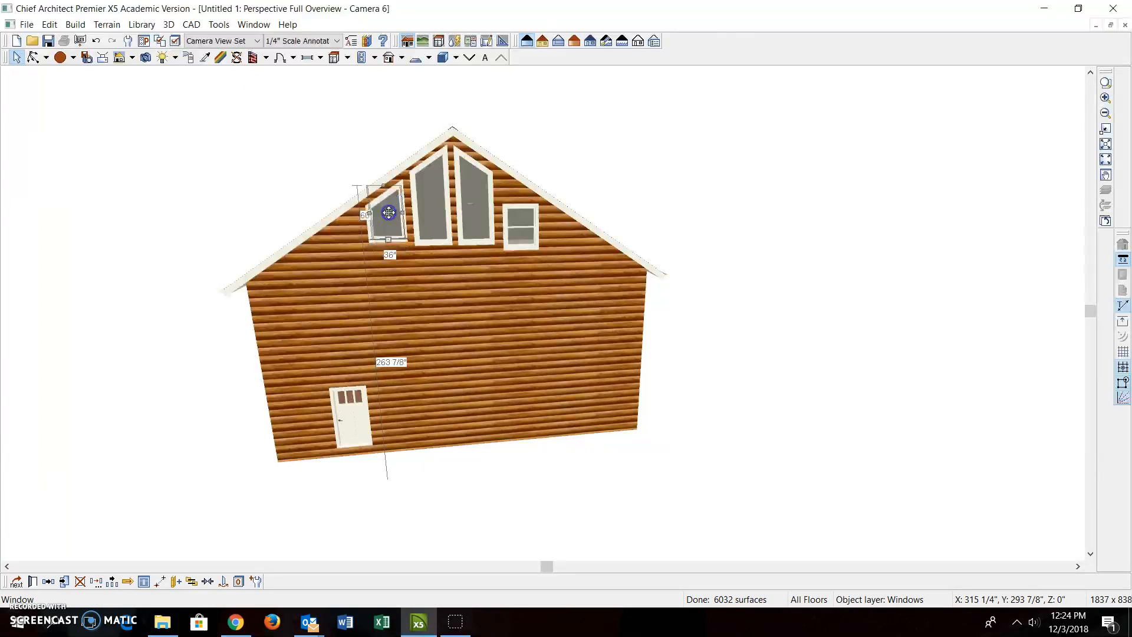
Make the outer right gable window Fixed Glass, shape it with Match Roof, and move it up level with the outer left one.
double_click(530, 230)
left_click(97, 71)
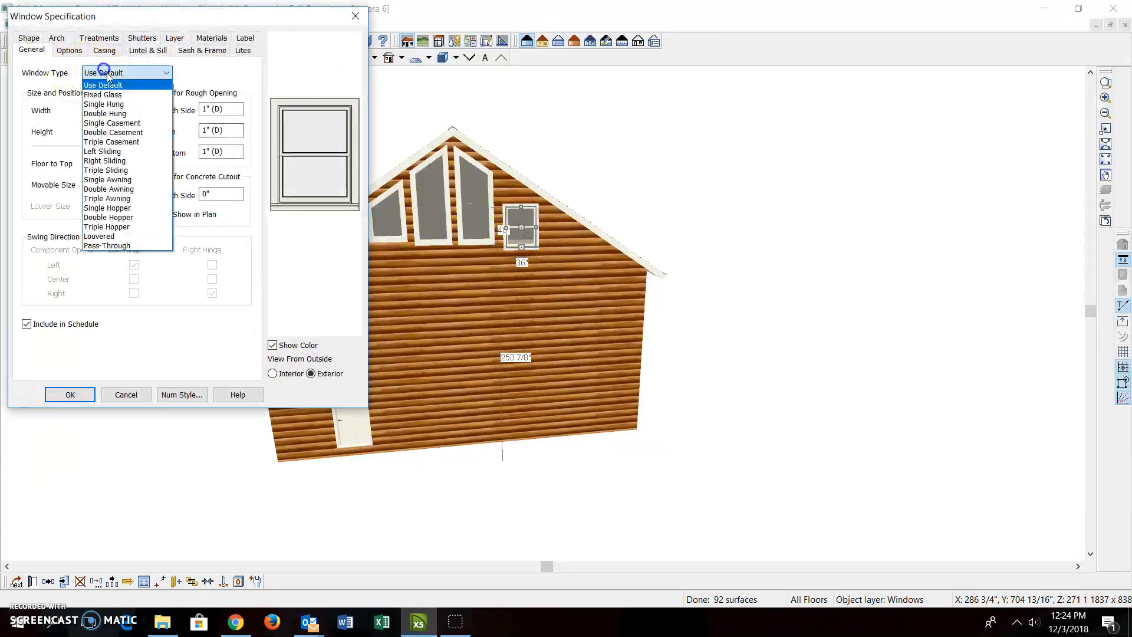
left_click(117, 99)
left_click(32, 40)
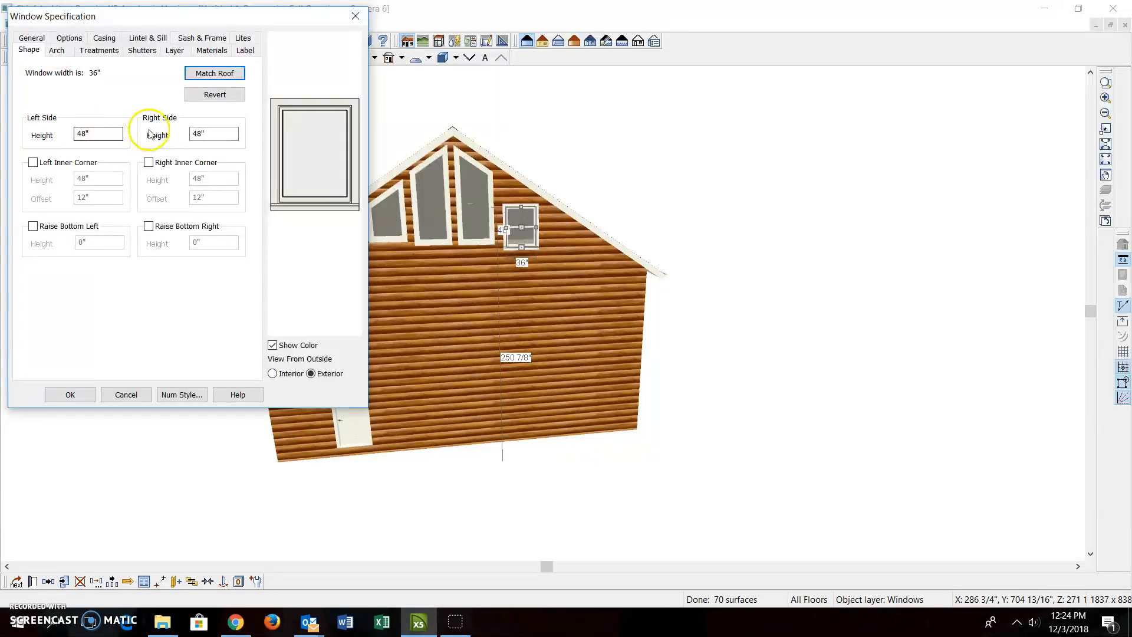
left_click(215, 73)
left_click(70, 394)
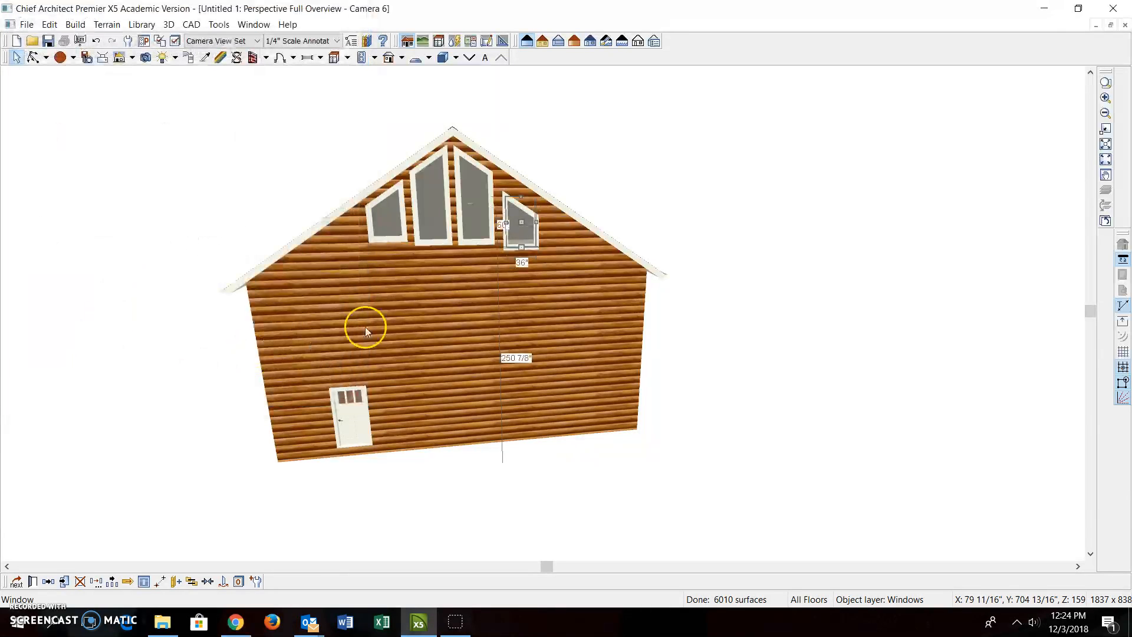
left_click_drag(520, 219, 518, 209)
left_click(529, 233)
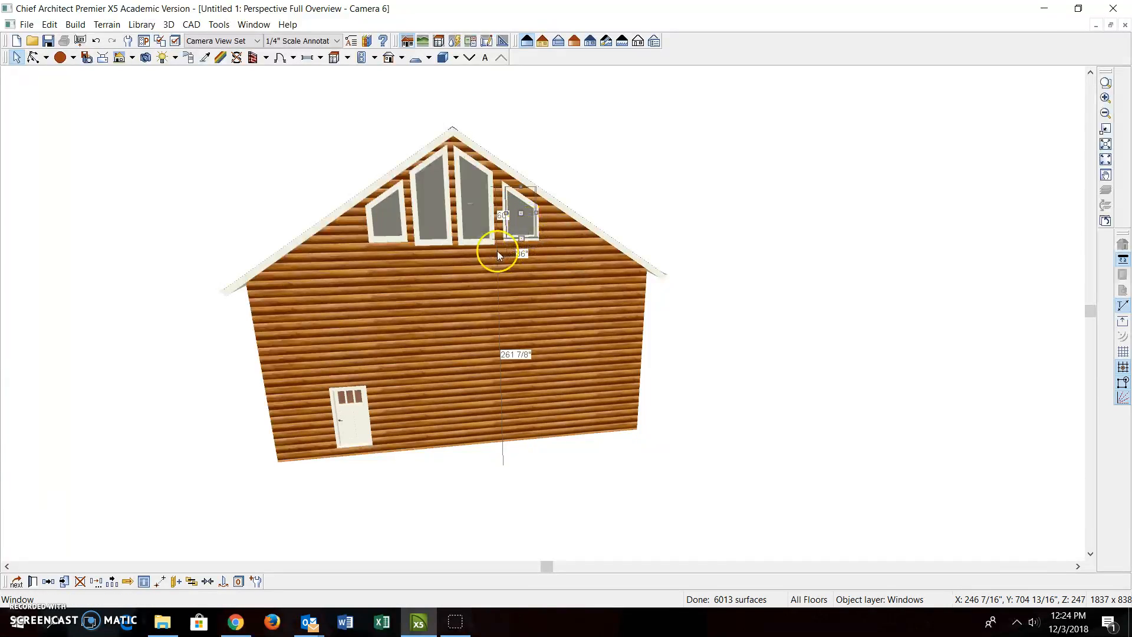